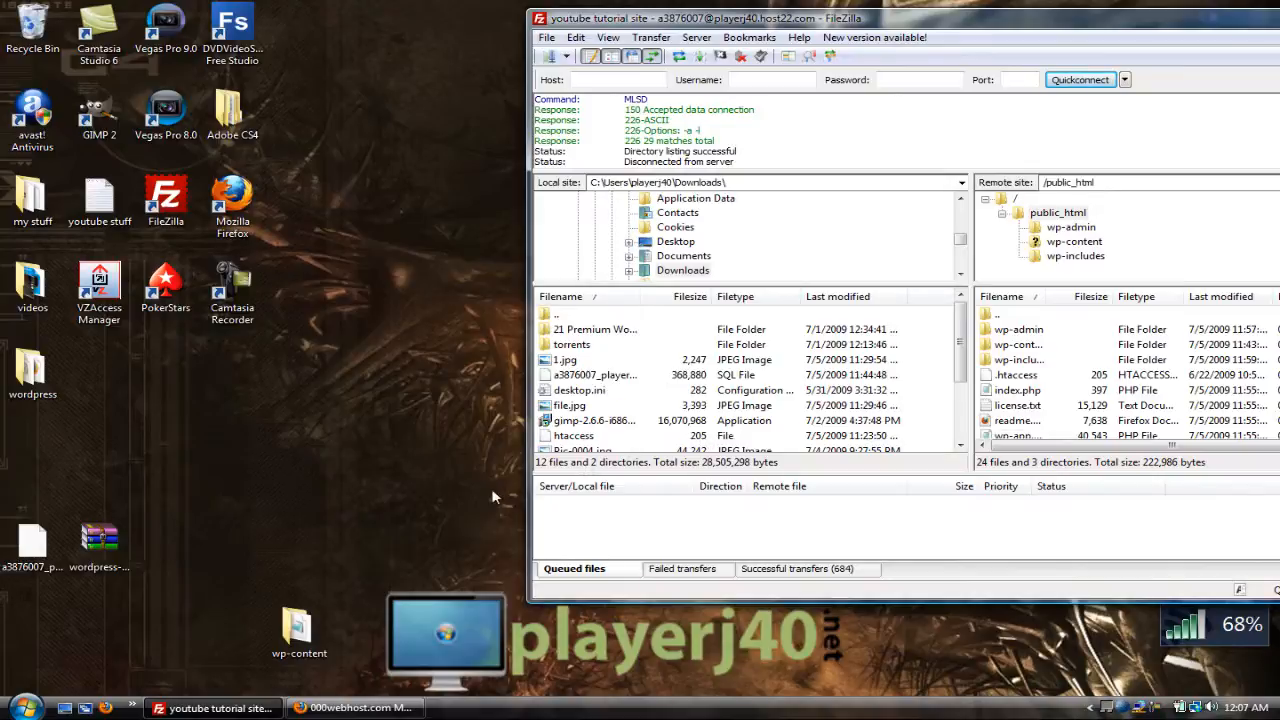
Open the local wp-content folder on the desktop and reconnect to the youtube tutorial site, breaking the current connection
double_click(297, 630)
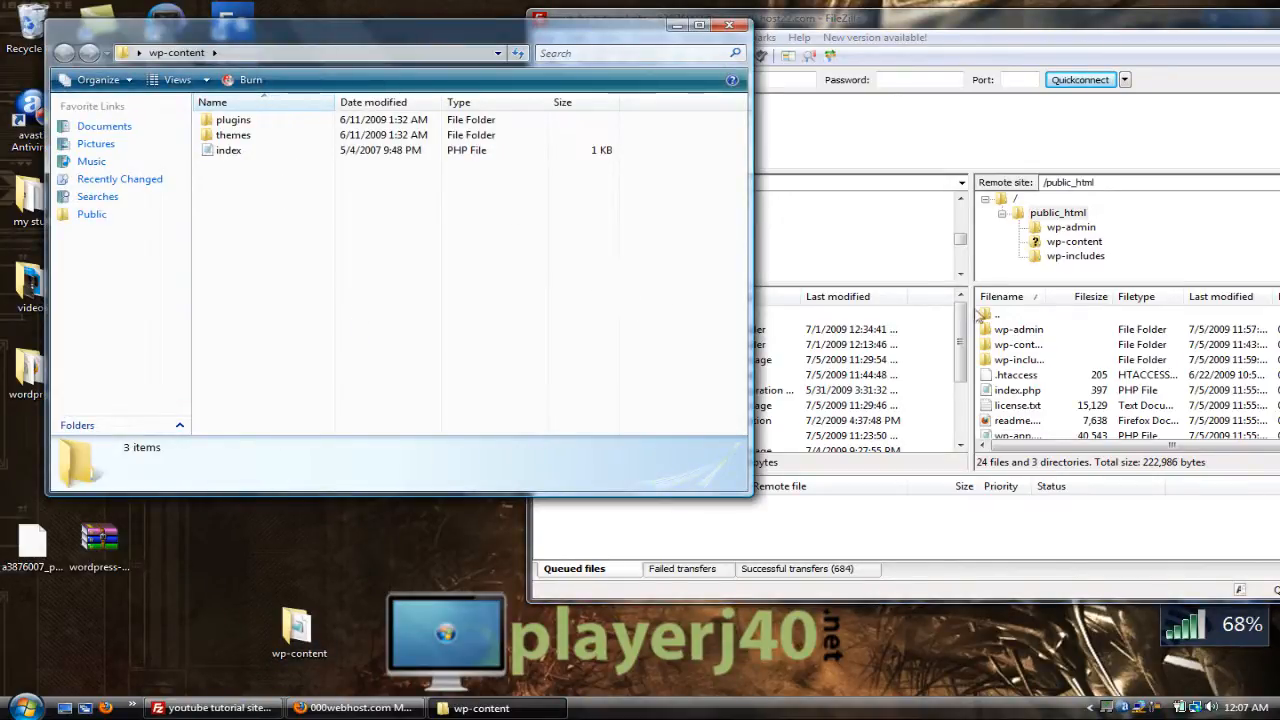
left_click(1016, 345)
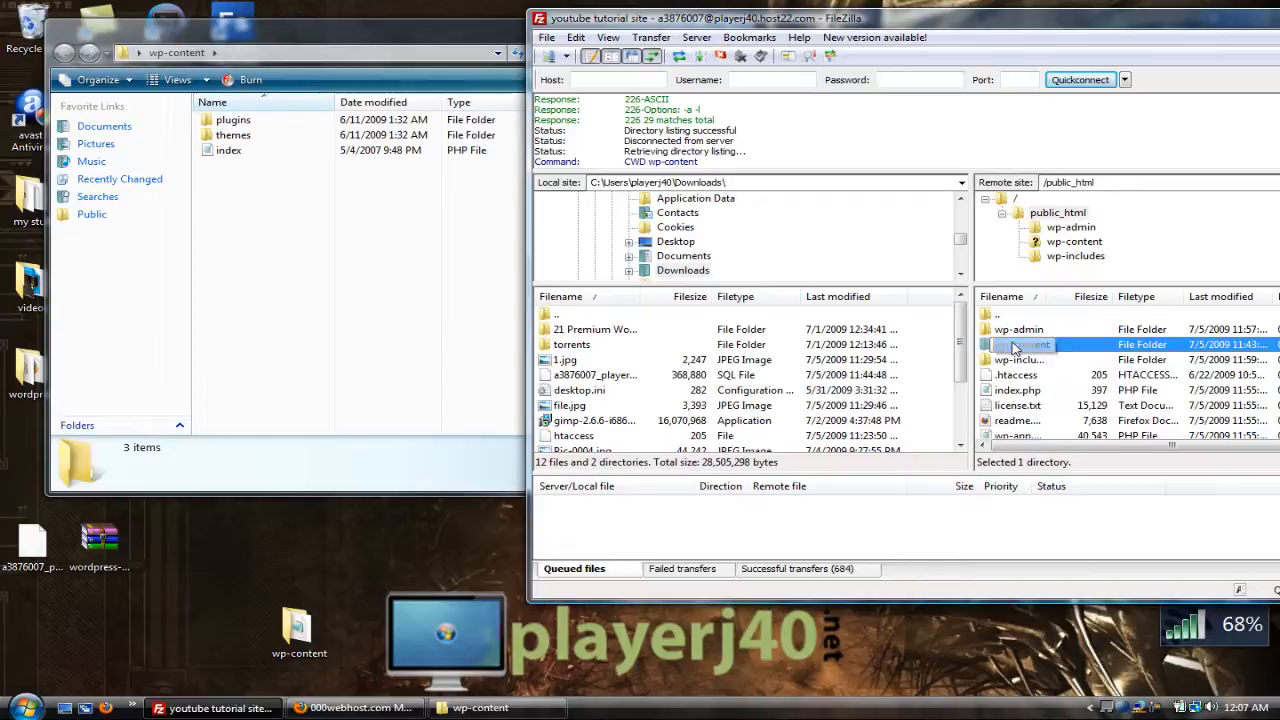
left_click(1124, 80)
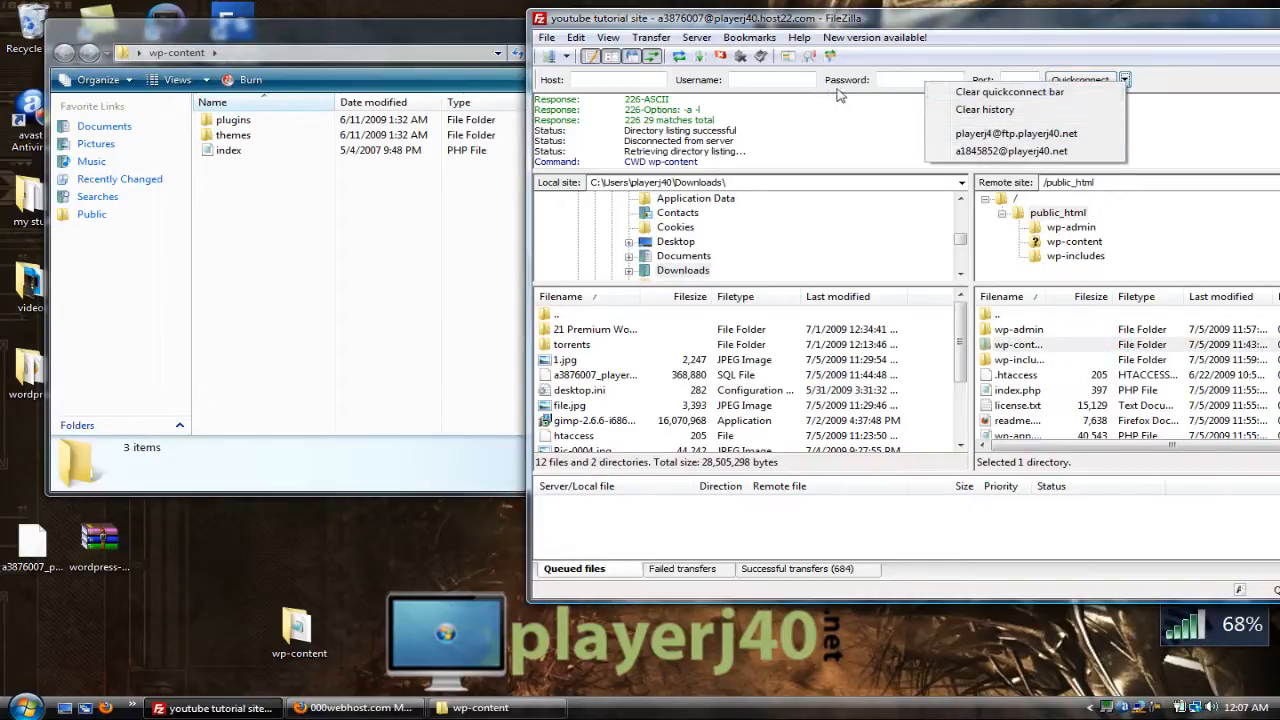
left_click(566, 58)
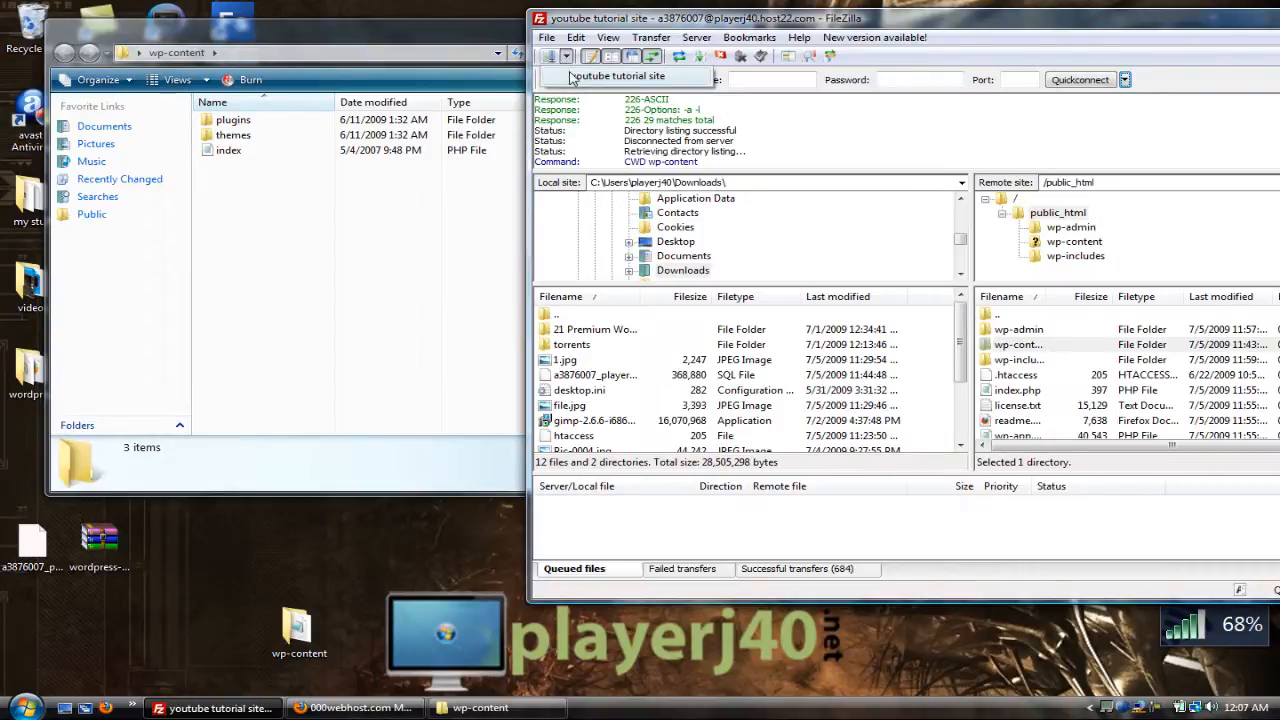
left_click(570, 77)
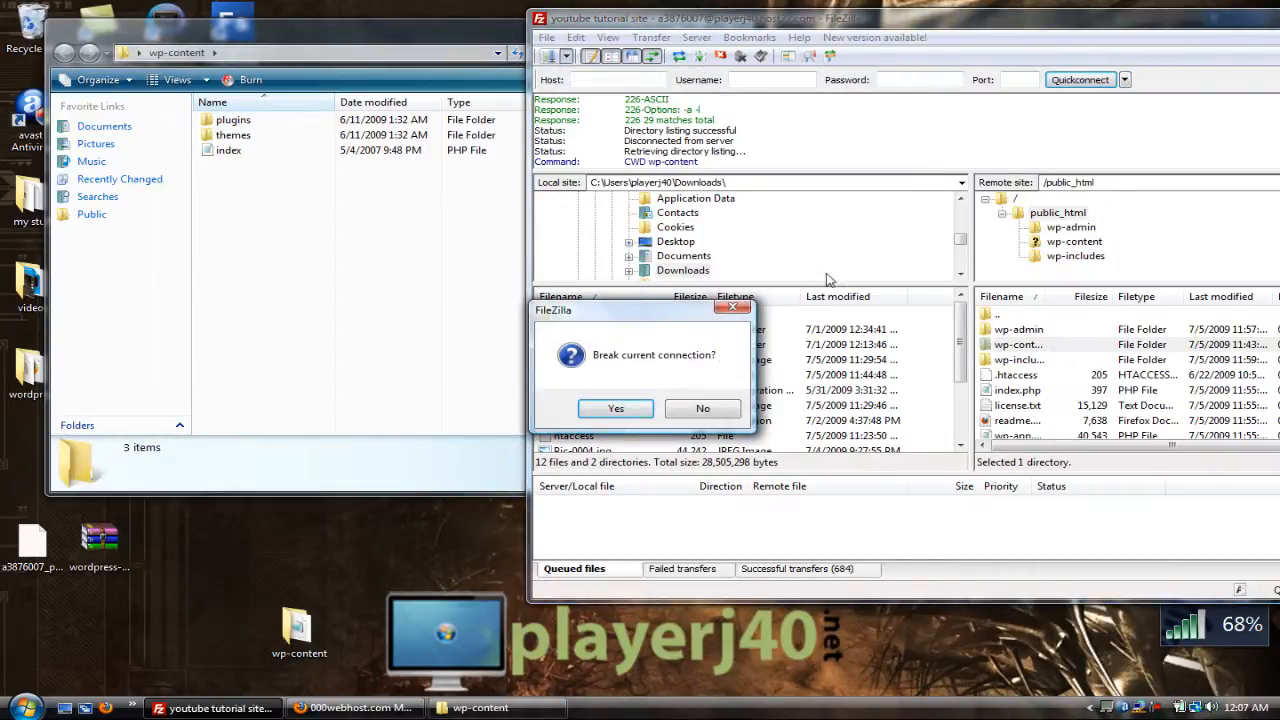
left_click(616, 410)
Open the plugins folder of wp-content both on the server under public_html and in the local folder
double_click(1018, 330)
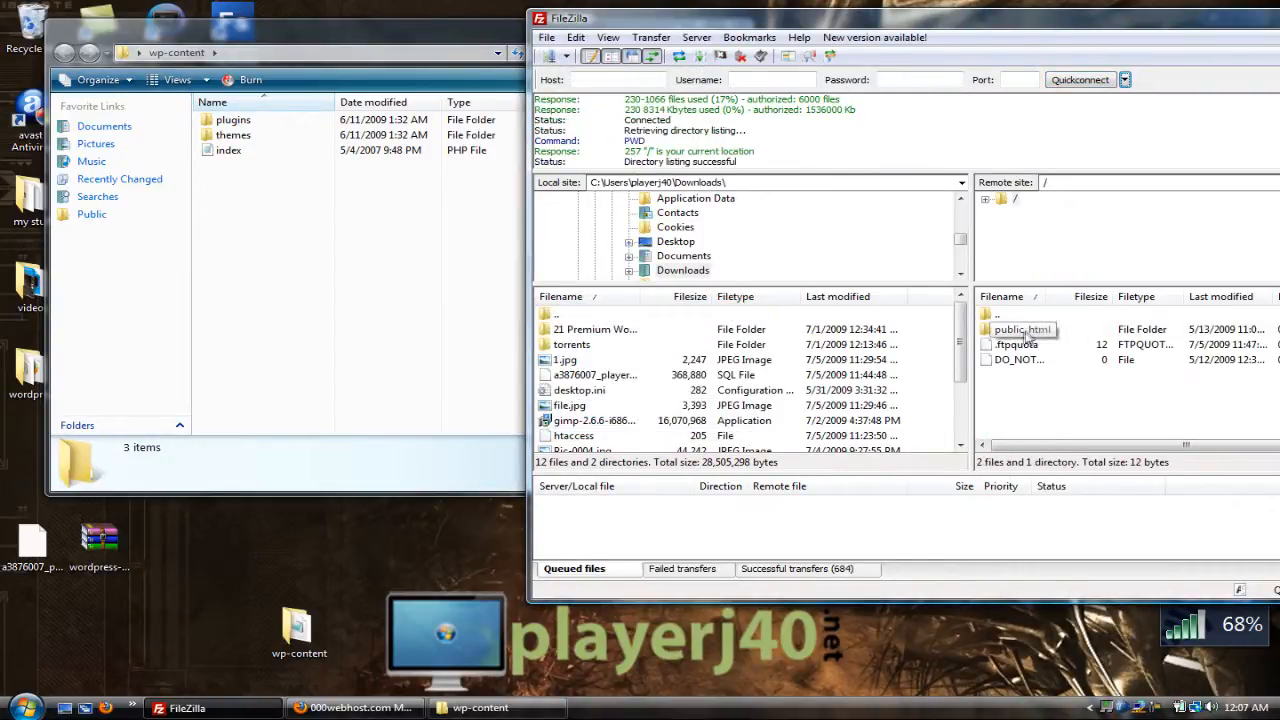
double_click(1020, 345)
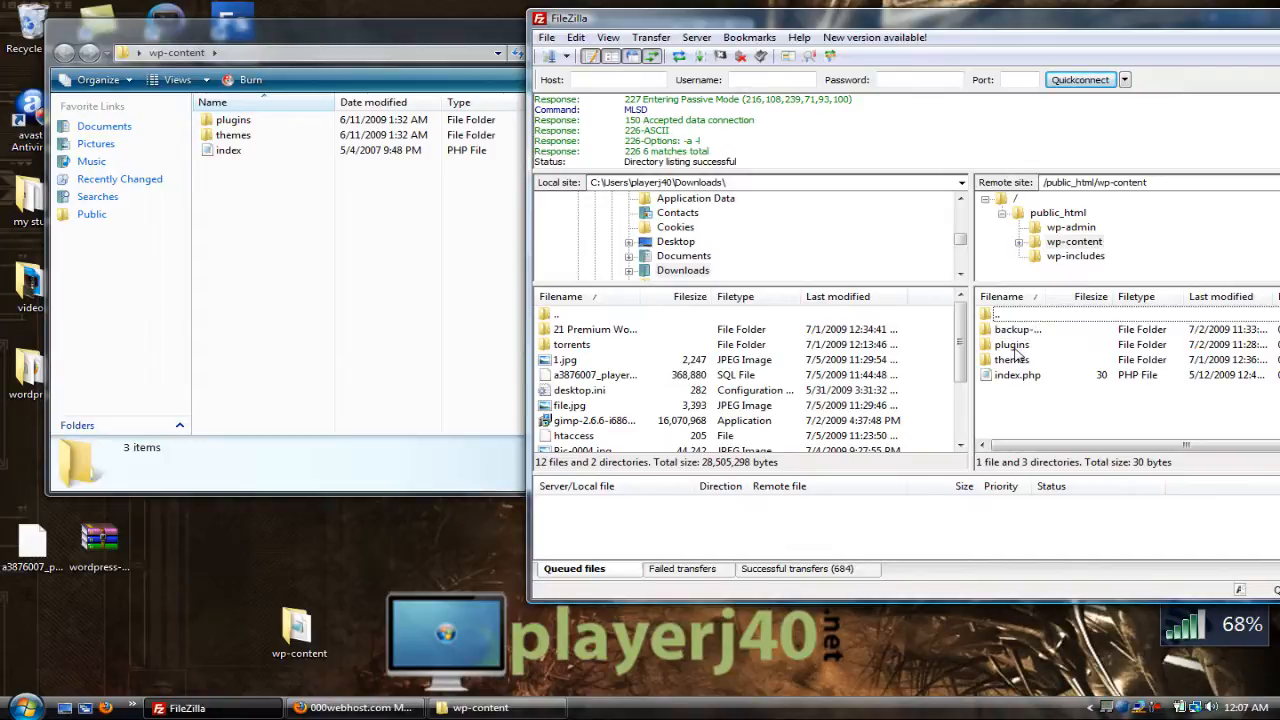
double_click(1013, 344)
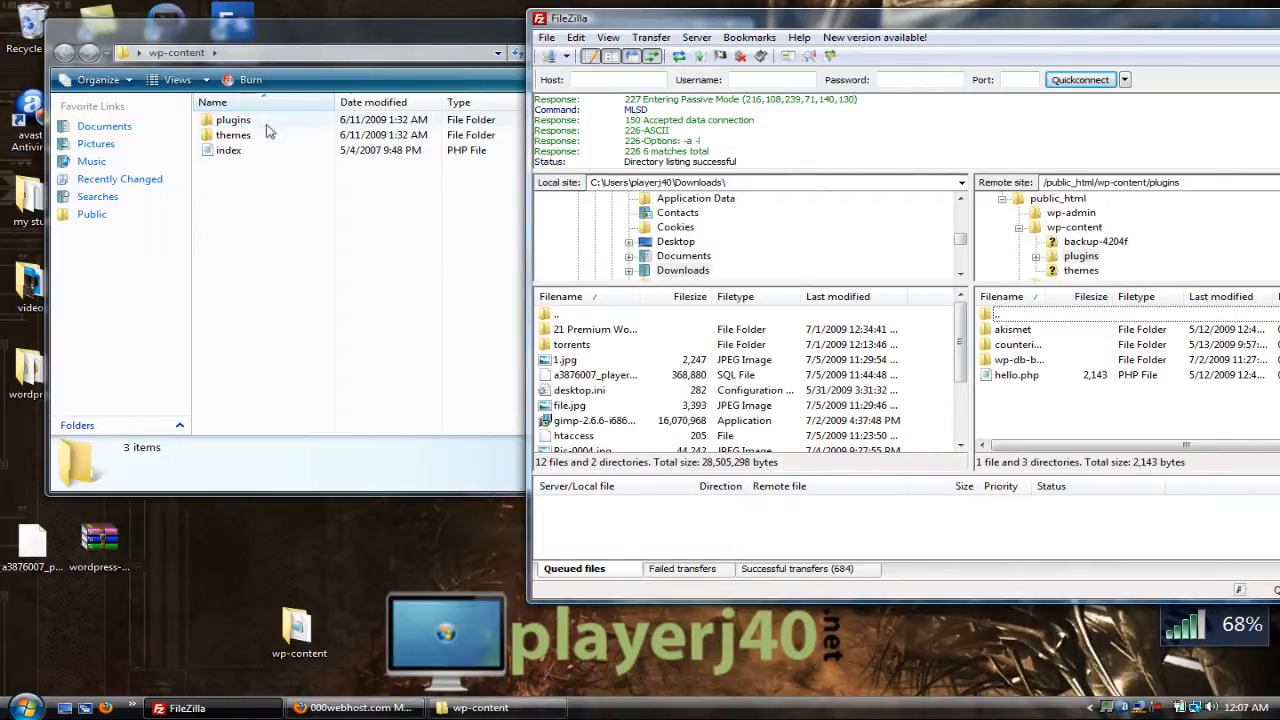
double_click(259, 123)
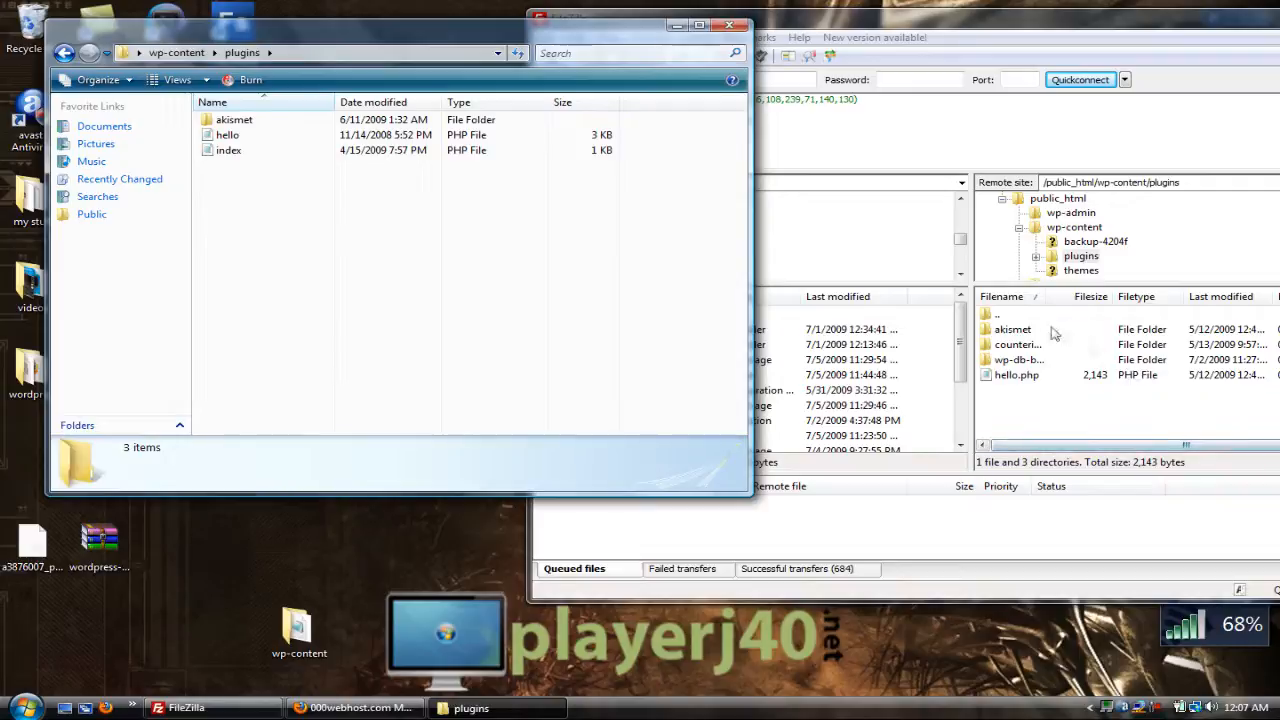
Upload the local akismet folder, hello and index files to the remote plugins folder, overwriting the files that already exist
left_click_drag(512, 272, 504, 120)
right_click(504, 120)
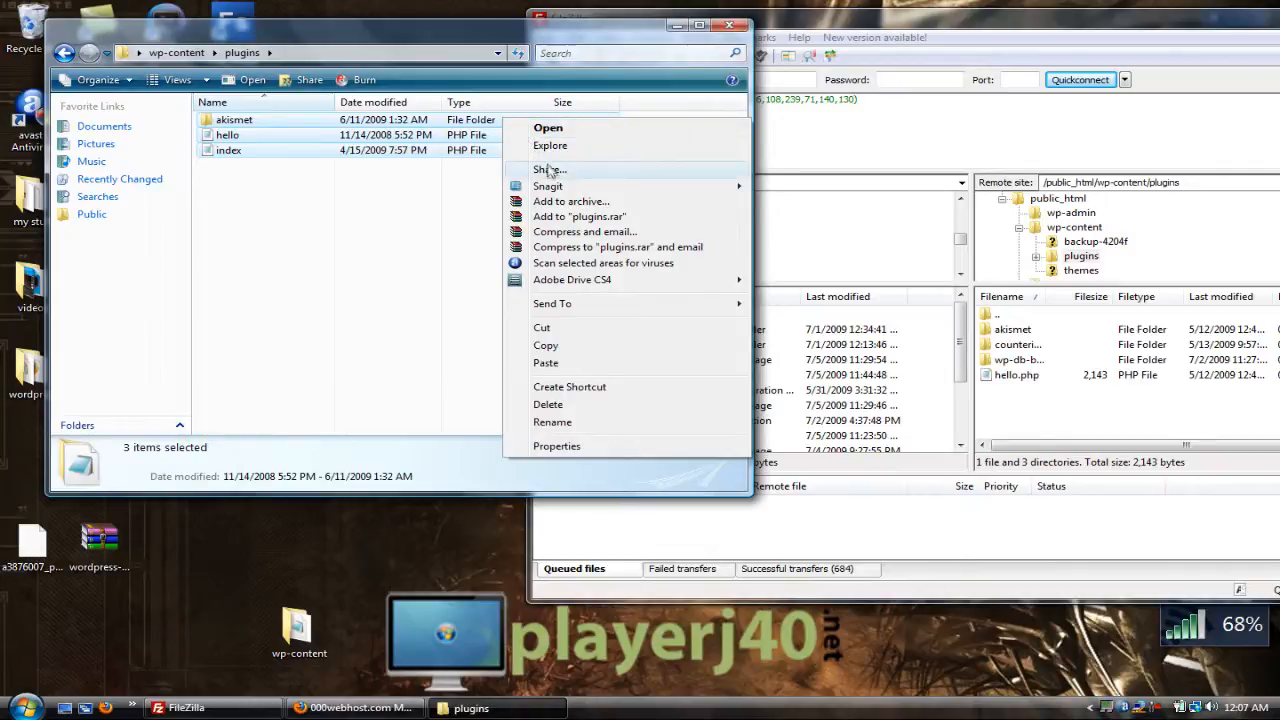
left_click(430, 184)
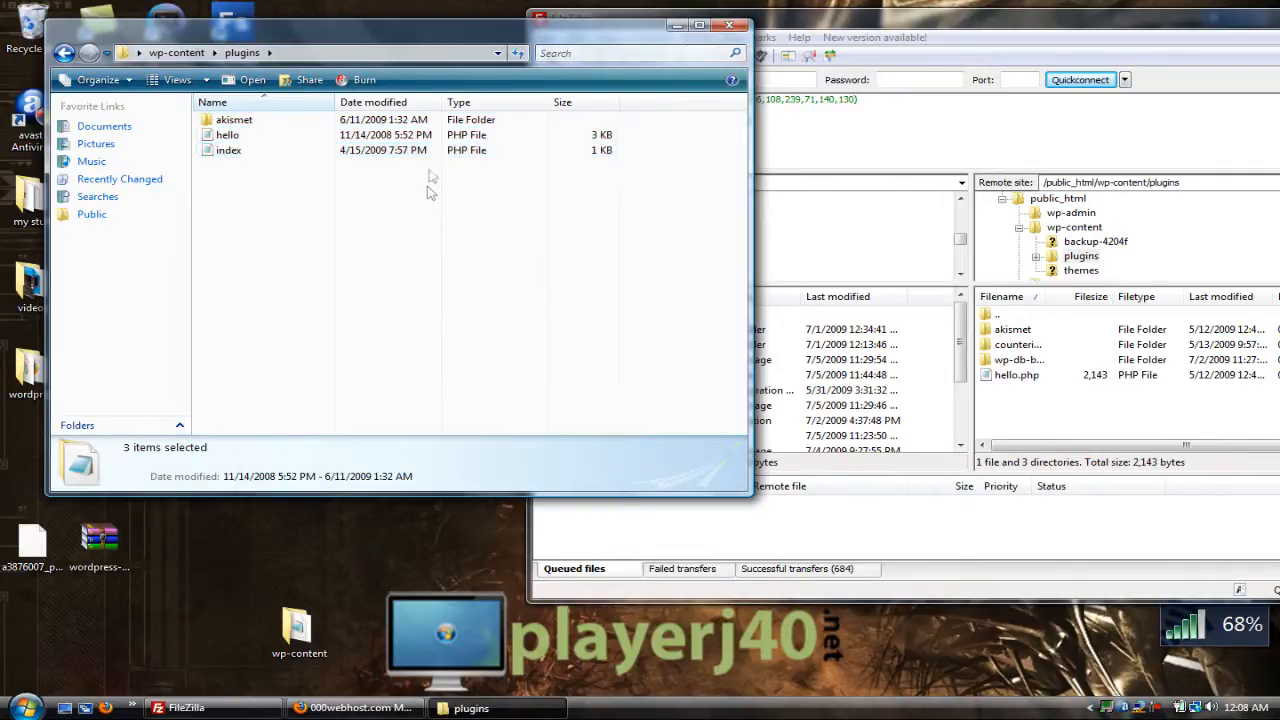
left_click_drag(405, 238, 1063, 423)
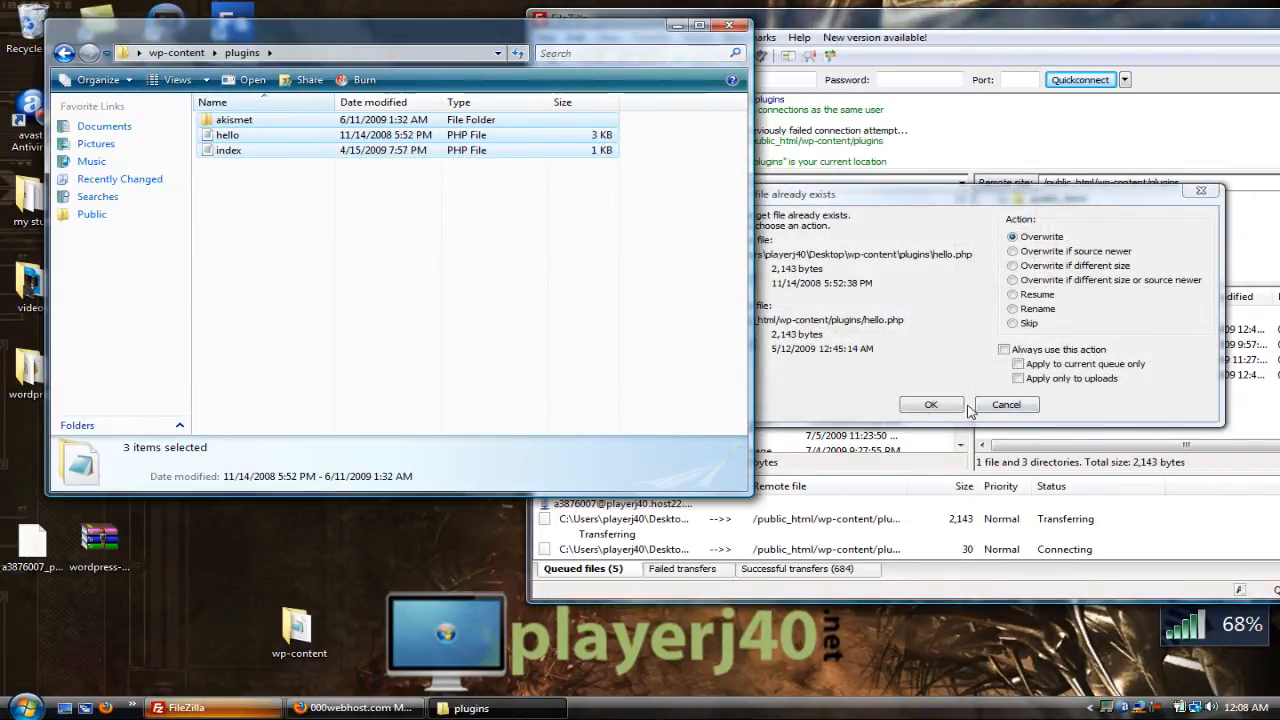
left_click(948, 405)
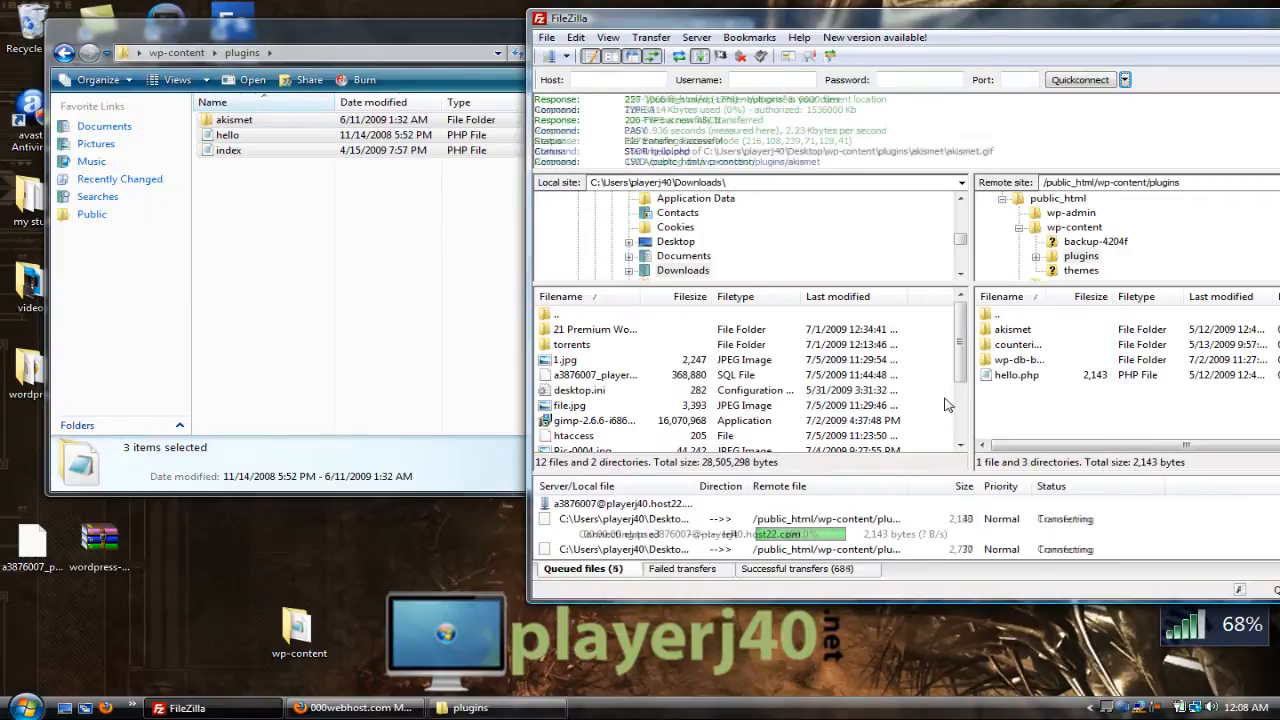
left_click(948, 405)
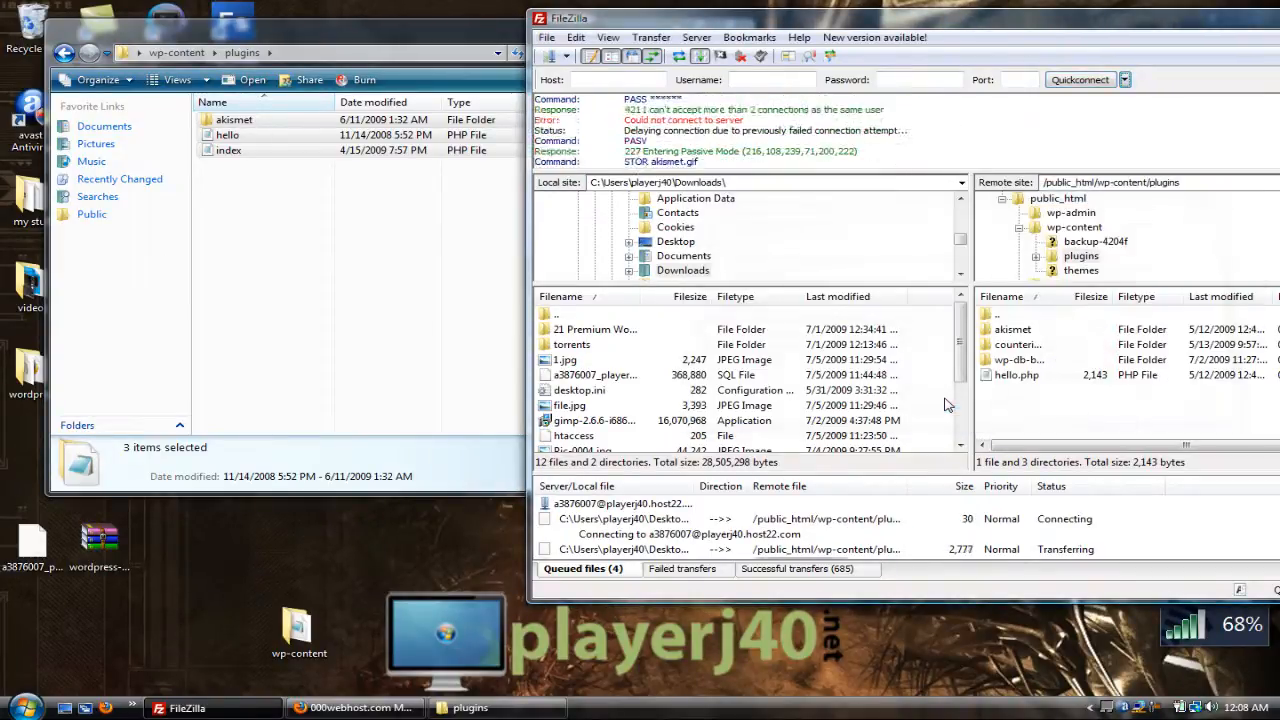
left_click(948, 405)
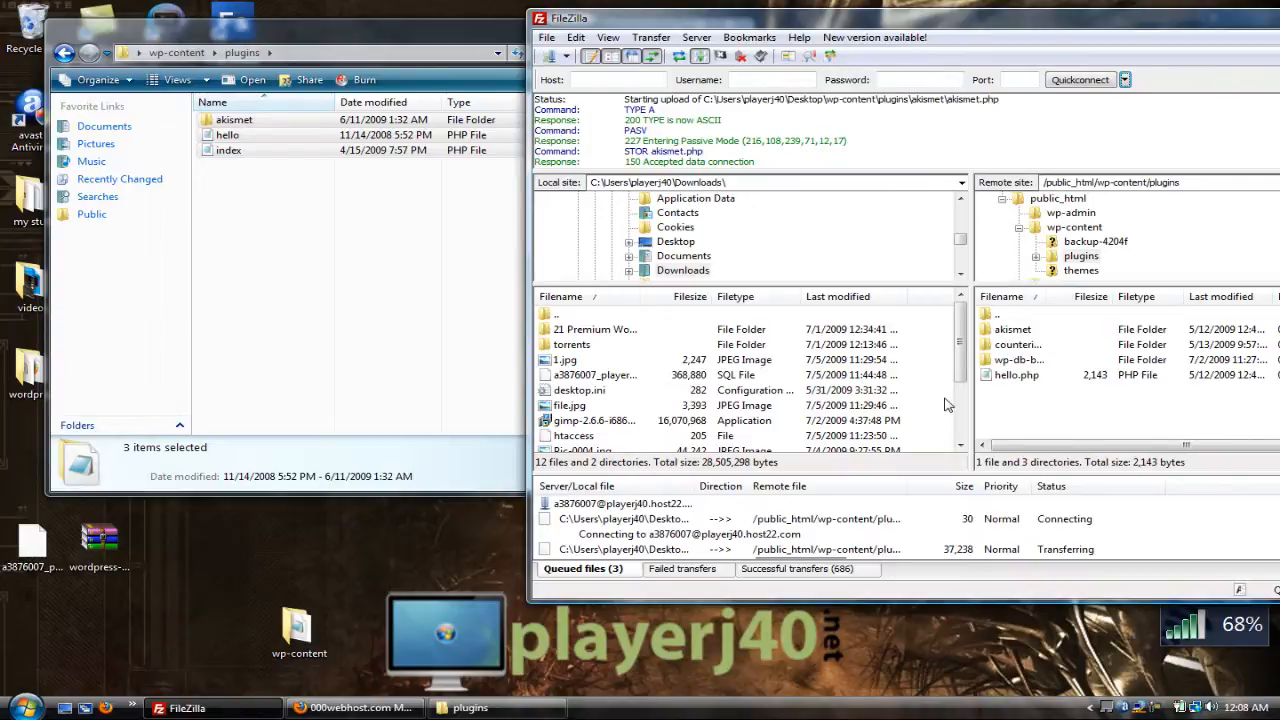
left_click(948, 405)
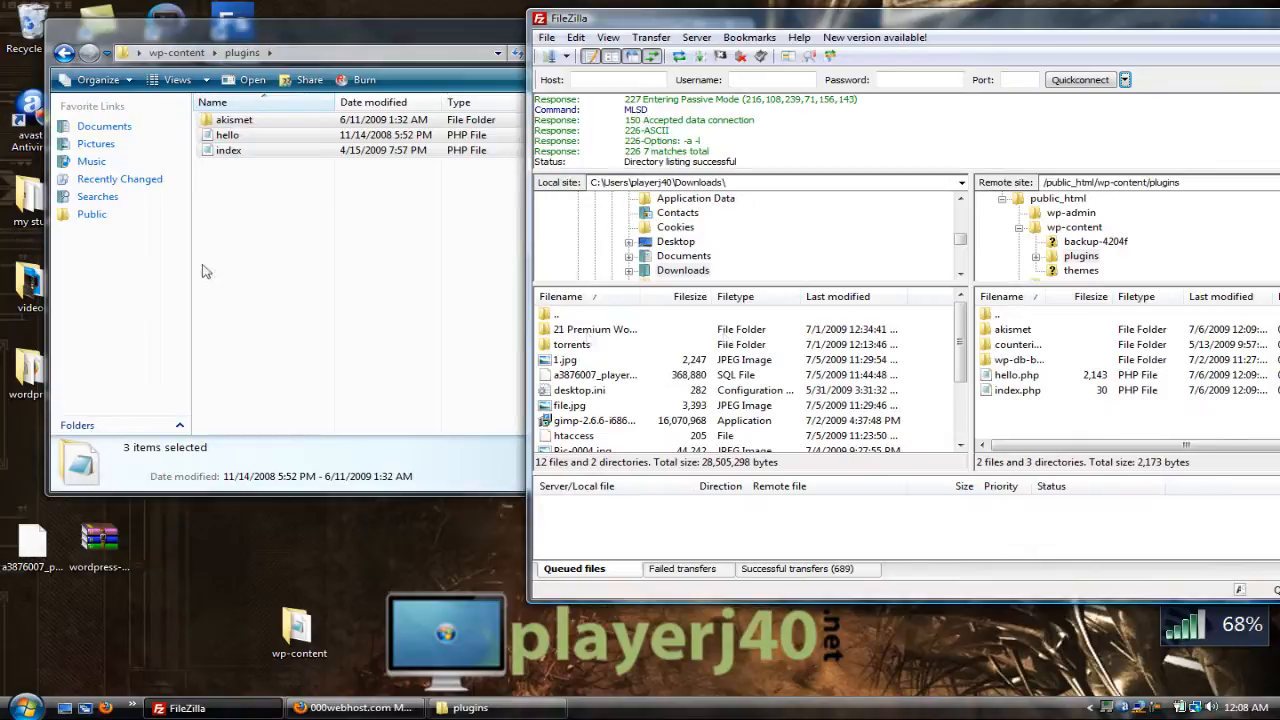
Open the themes folder of wp-content both locally and on the server
left_click(176, 53)
double_click(230, 134)
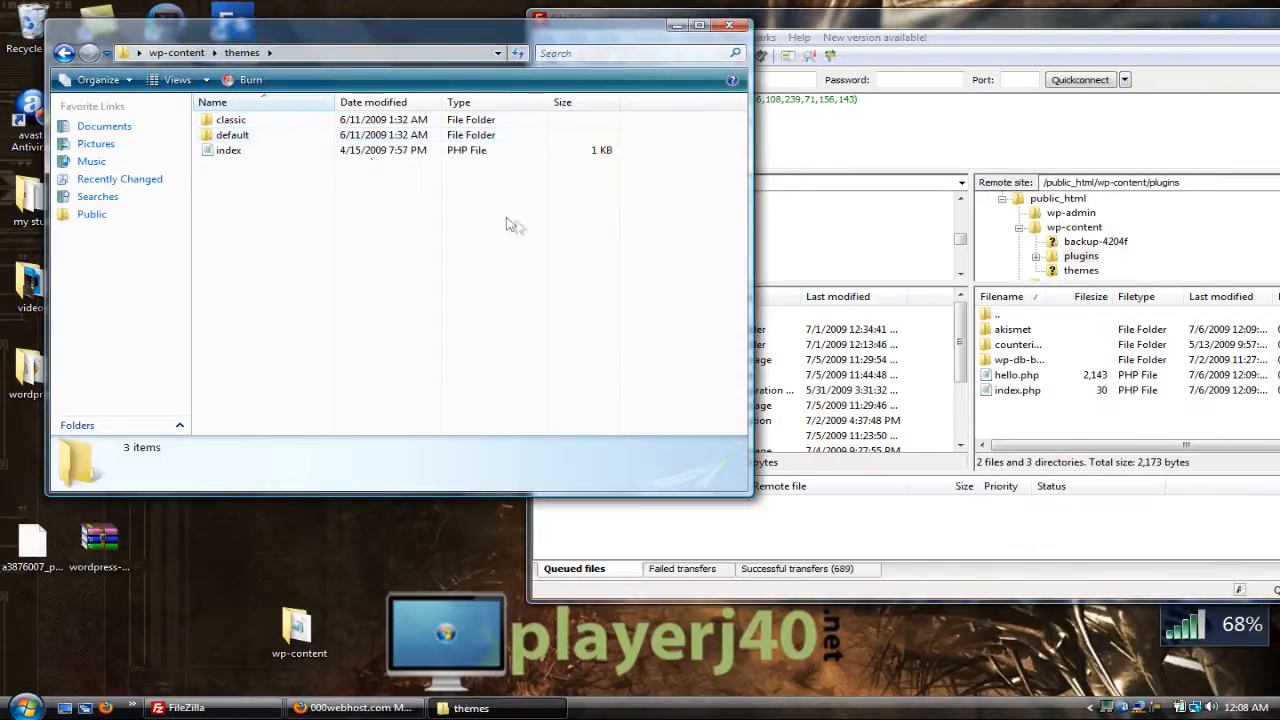
double_click(995, 316)
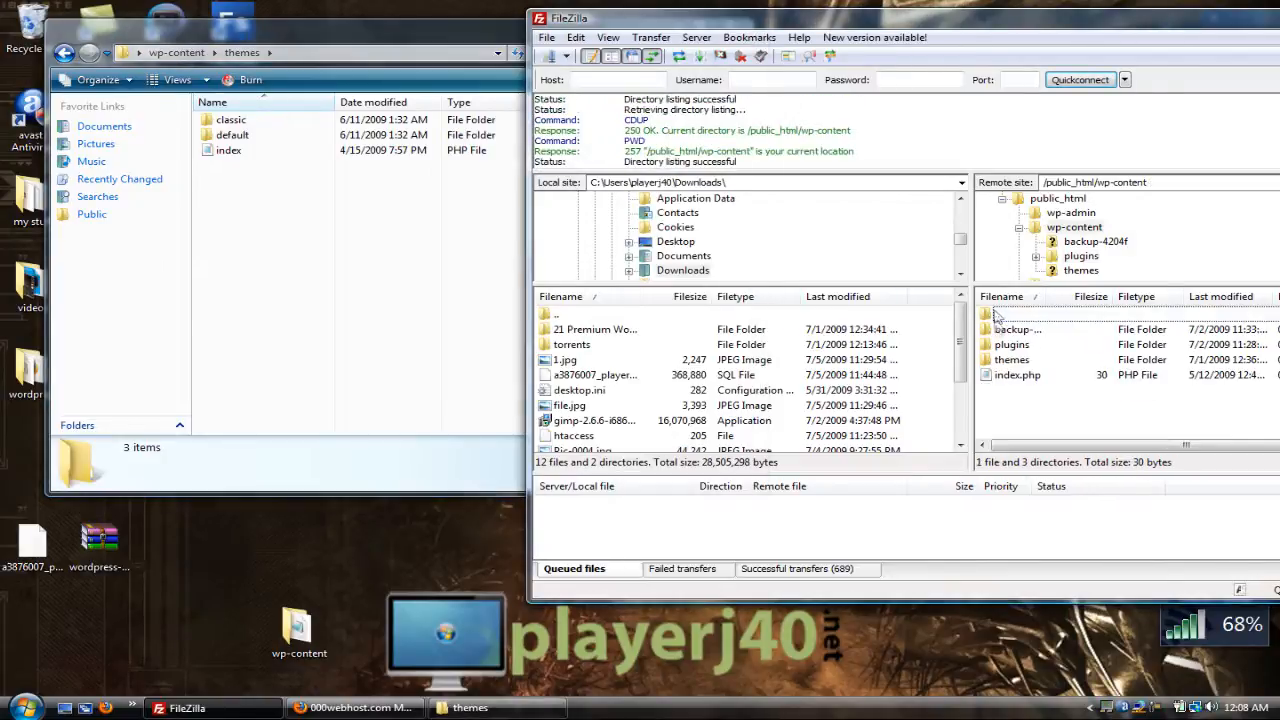
double_click(1010, 360)
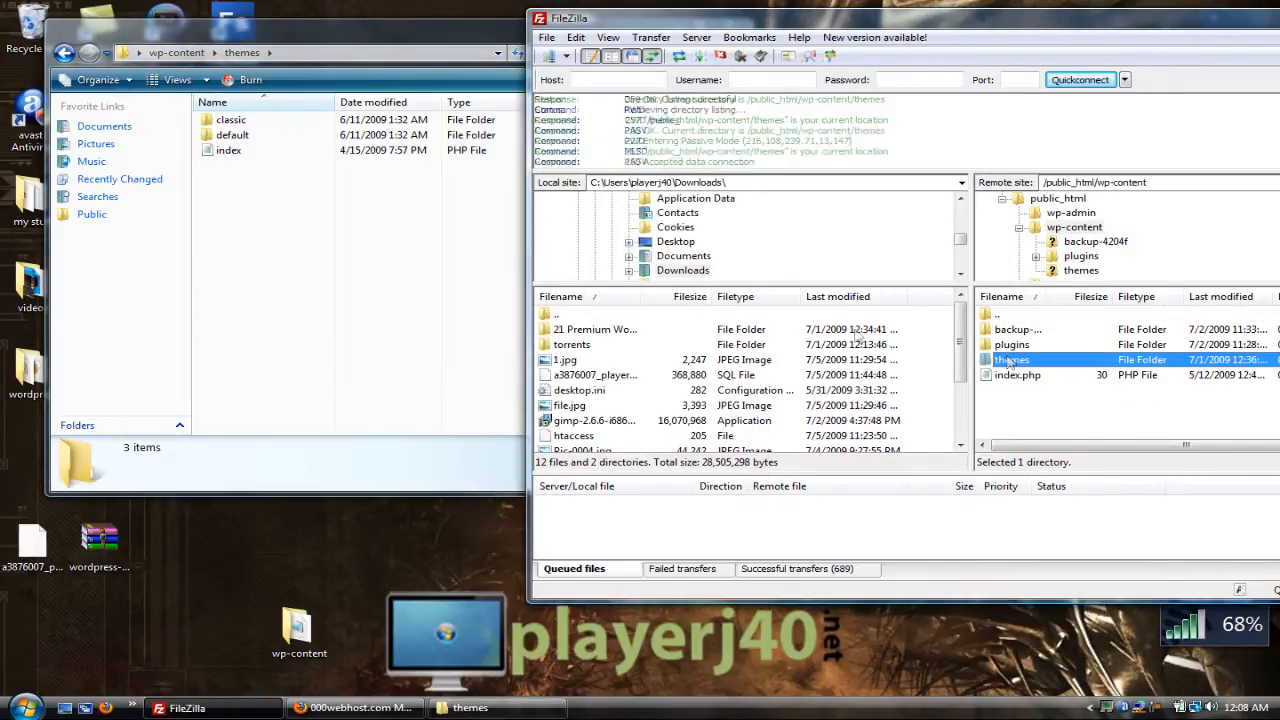
Upload the local classic and default folders and the index file to the remote themes folder, always overwriting existing files
left_click(515, 306)
left_click_drag(303, 320, 397, 128)
right_click(395, 126)
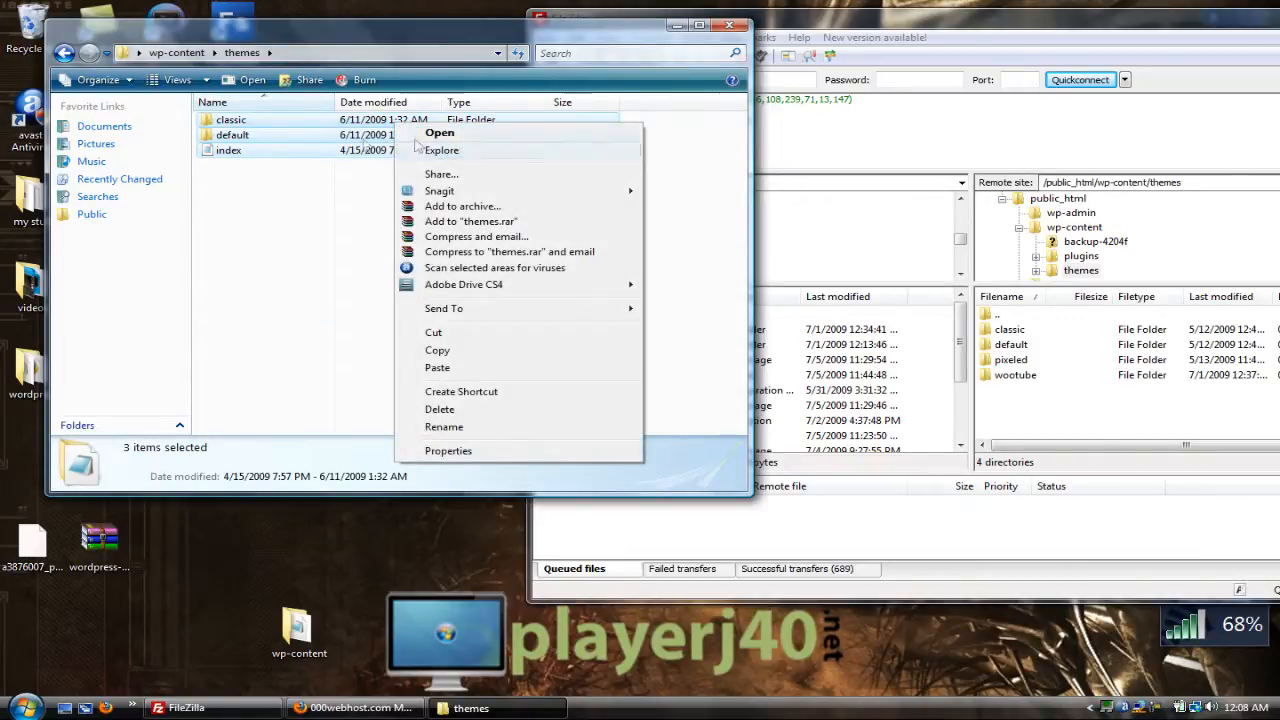
key("Escape")
left_click_drag(314, 237, 1040, 407)
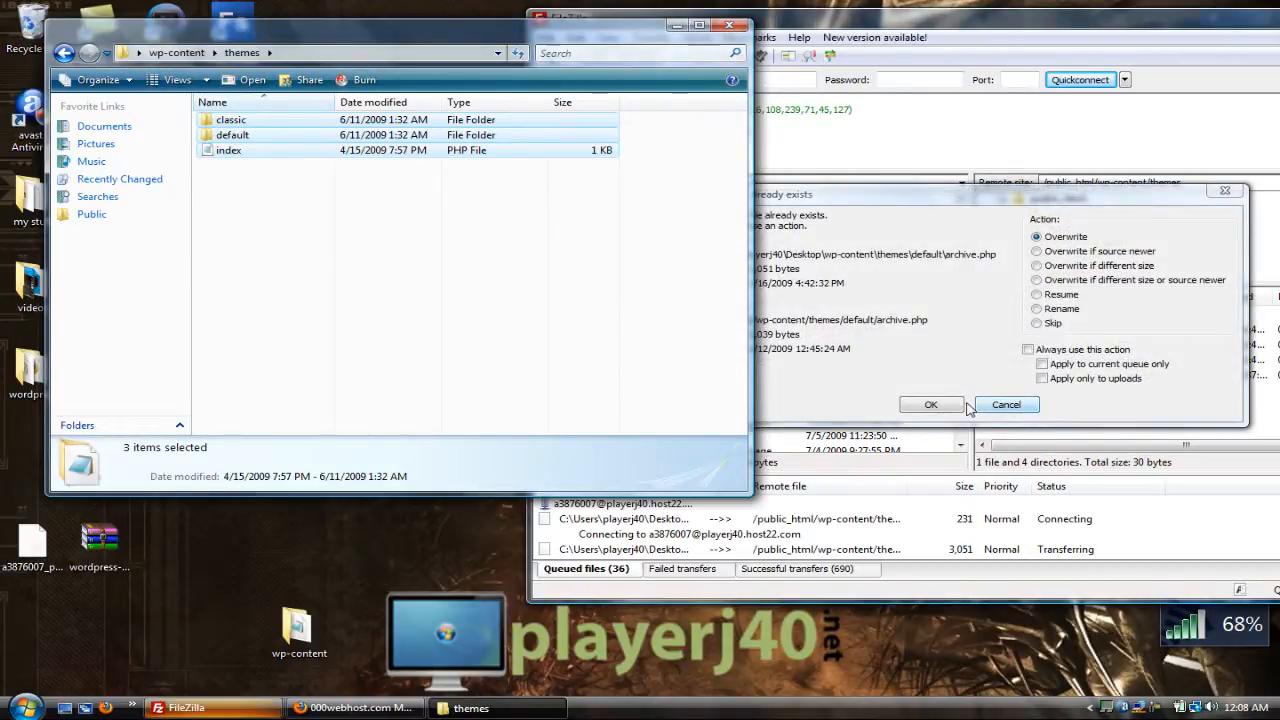
left_click(1027, 349)
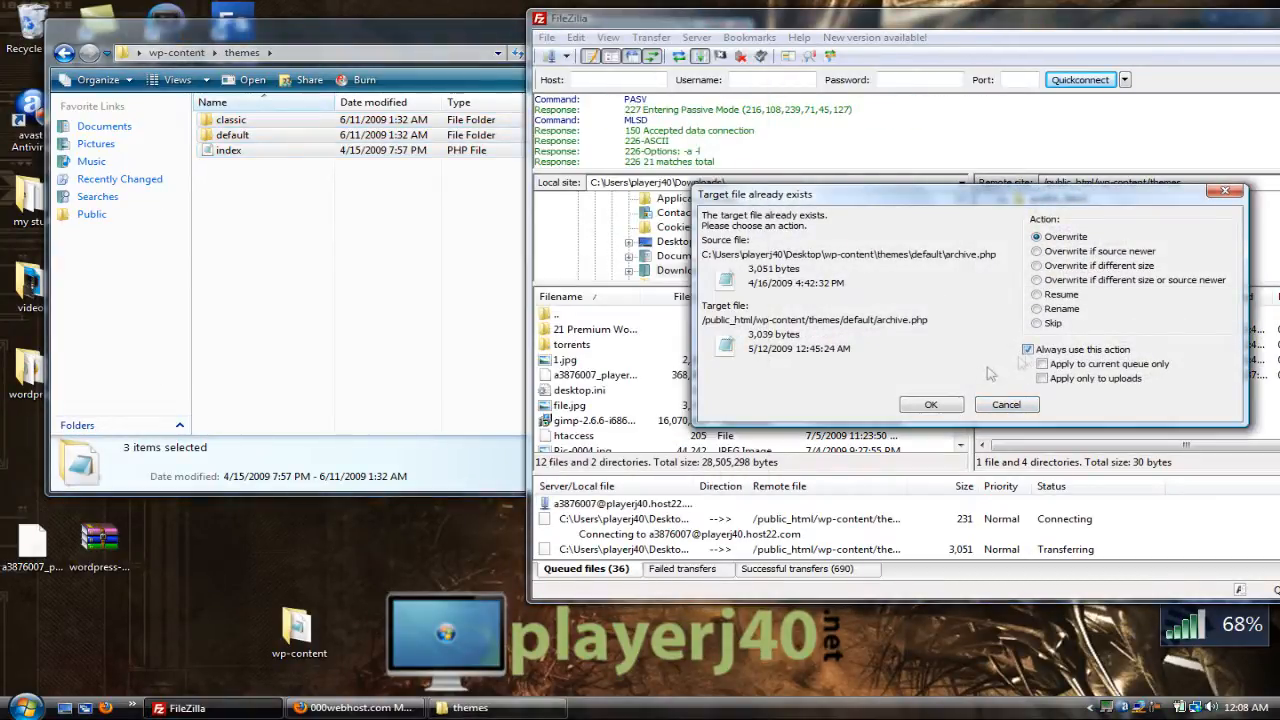
left_click(930, 404)
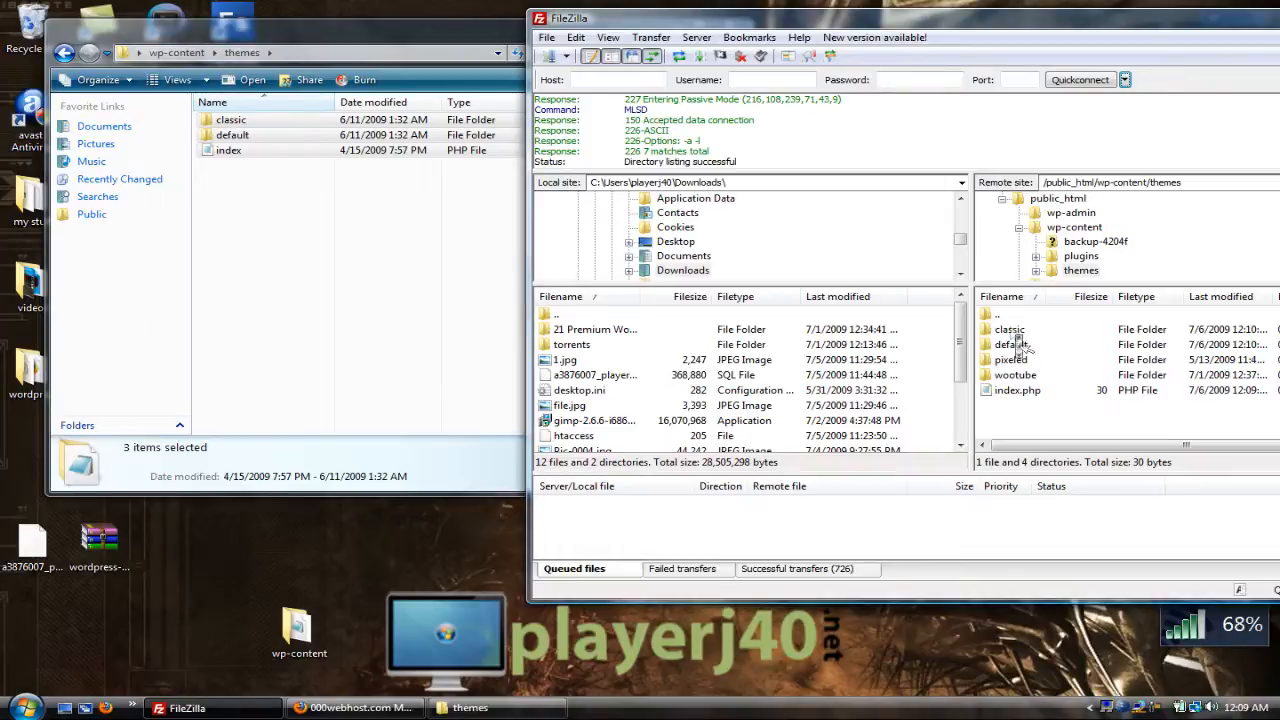
Leave the remote themes folder and reconnect to the youtube tutorial site at the server's root directory
double_click(1008, 316)
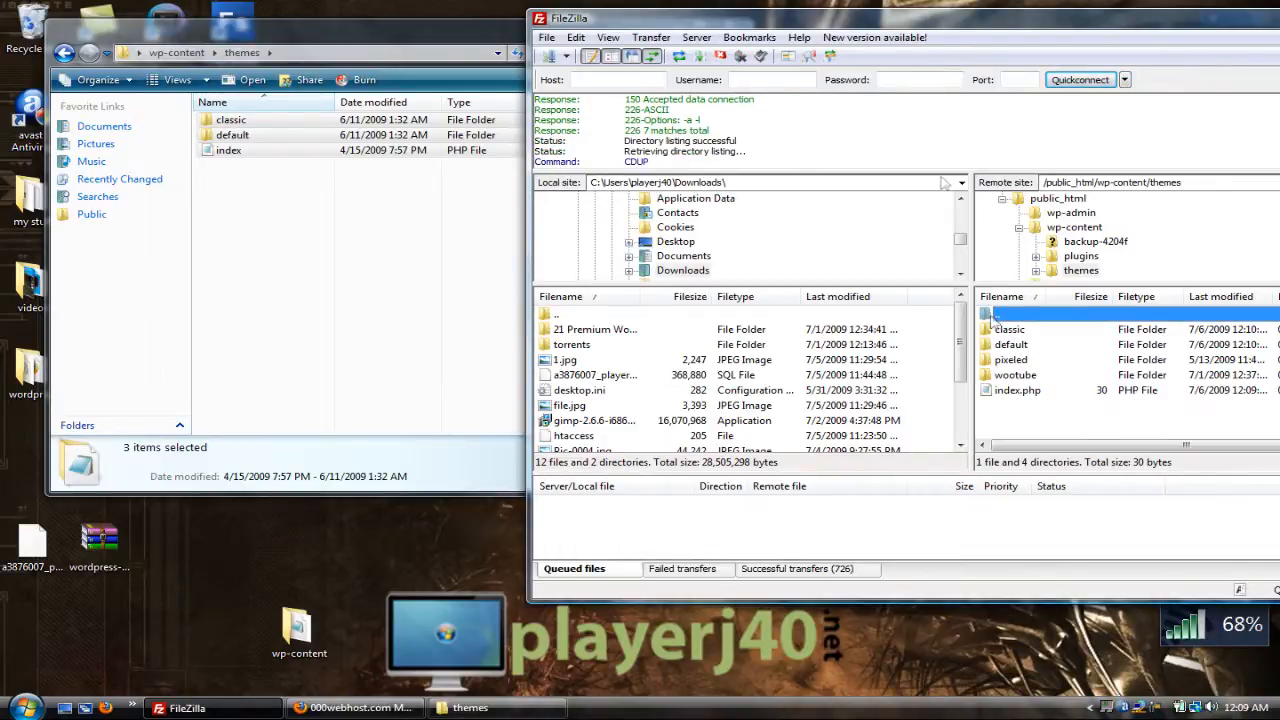
left_click(567, 57)
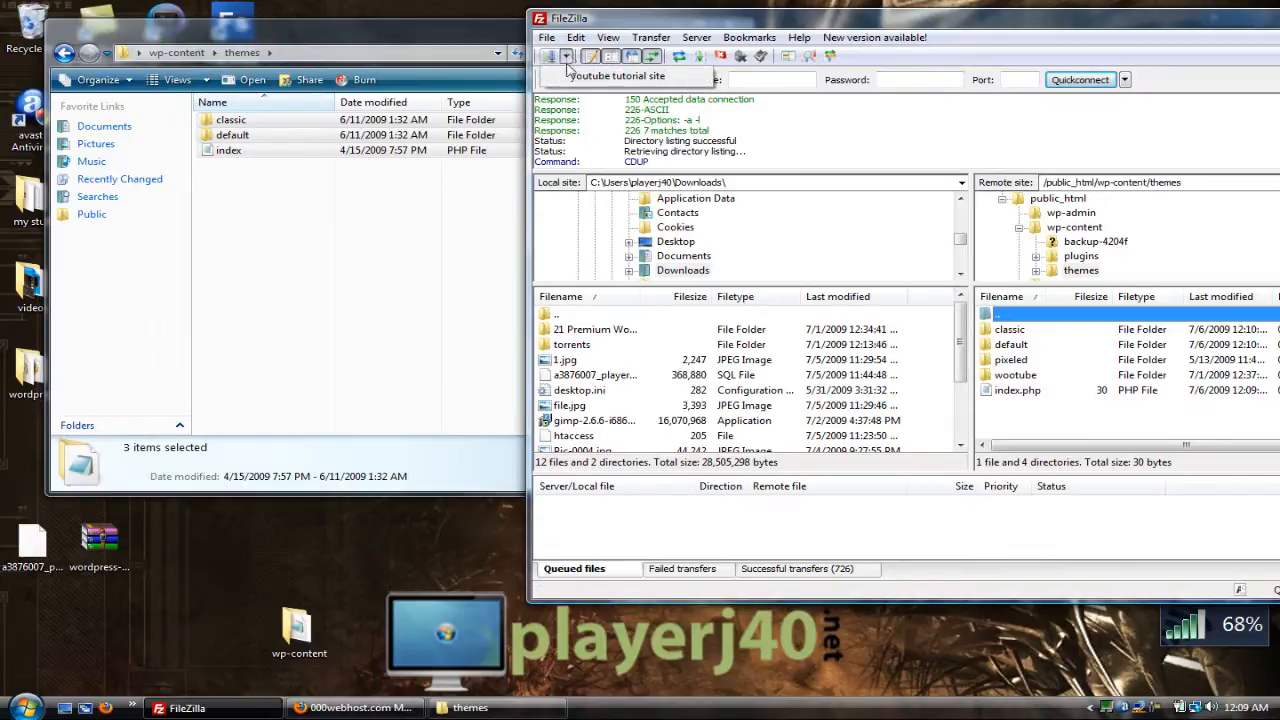
left_click(600, 77)
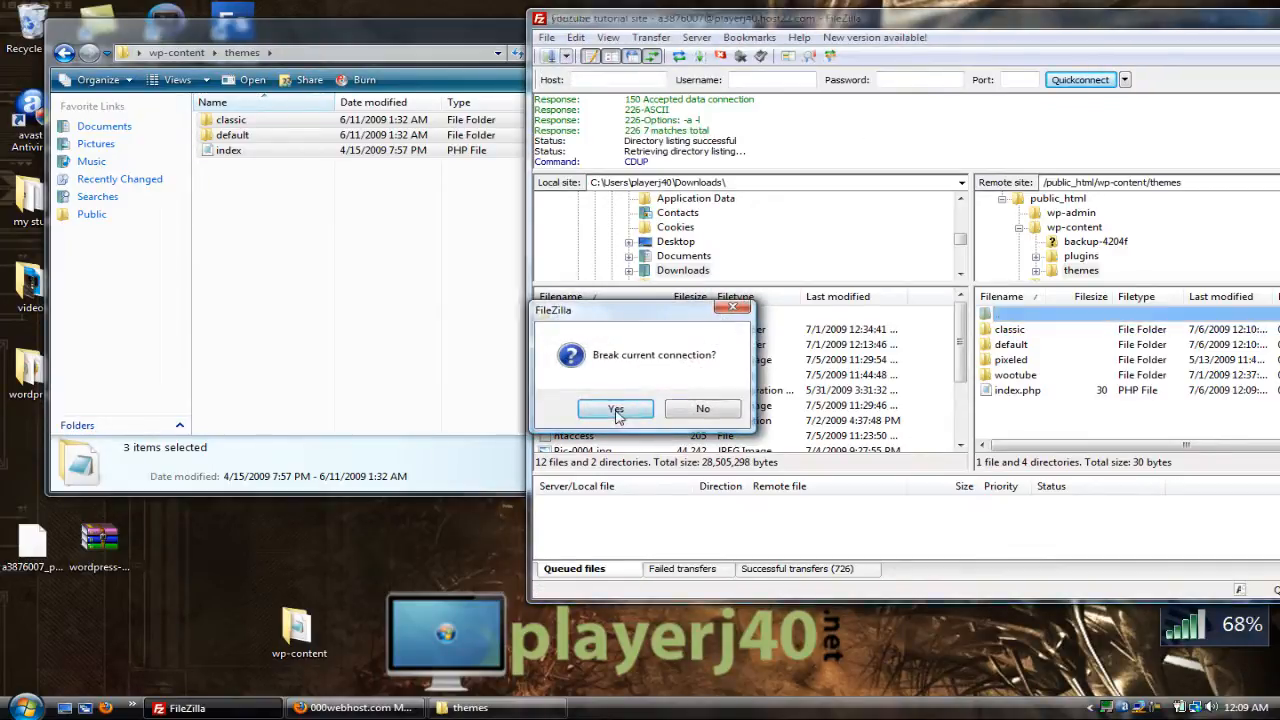
left_click(617, 410)
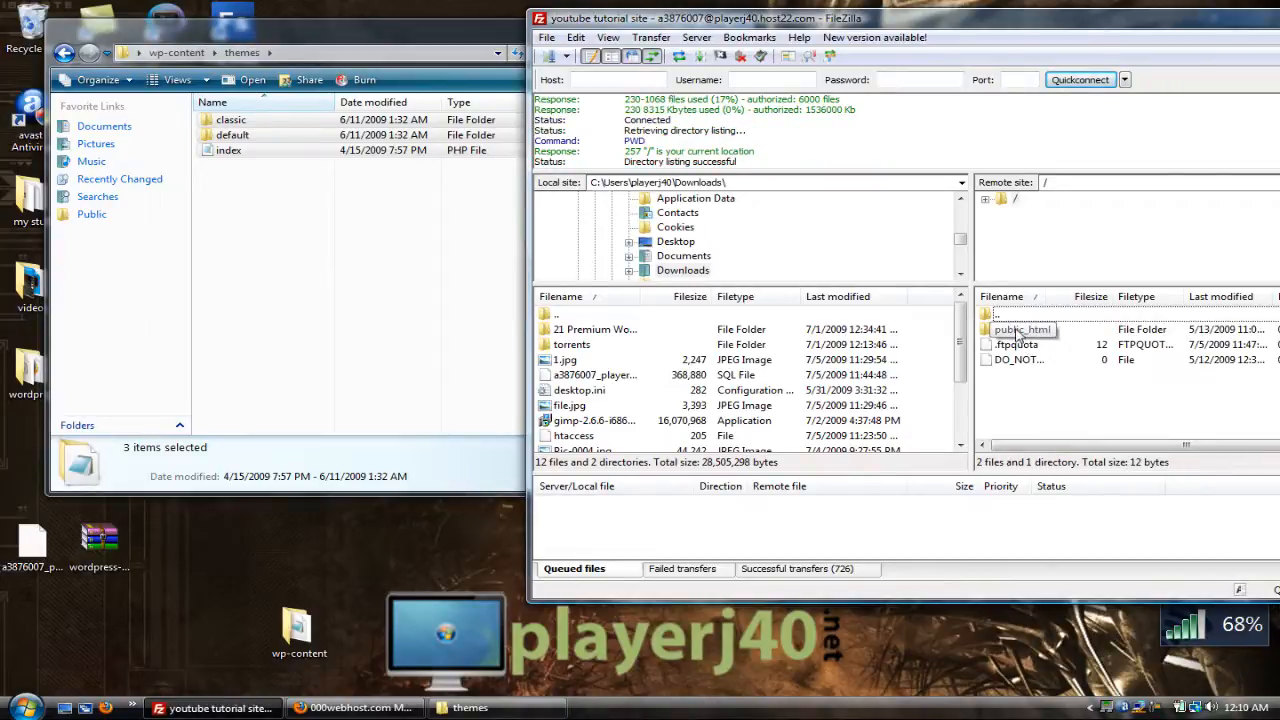
Set the remote public_html directory's permissions to 777, recursing into subdirectories and applying to all files and directories
right_click(1018, 335)
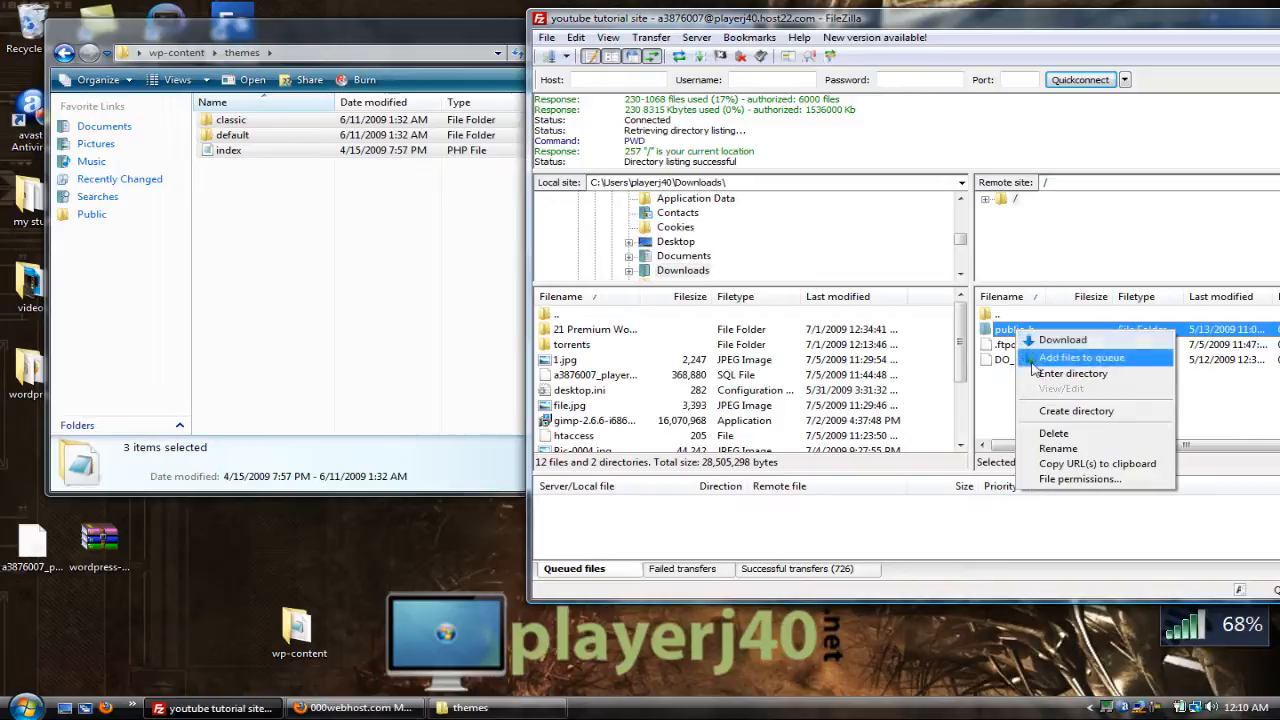
left_click(1078, 479)
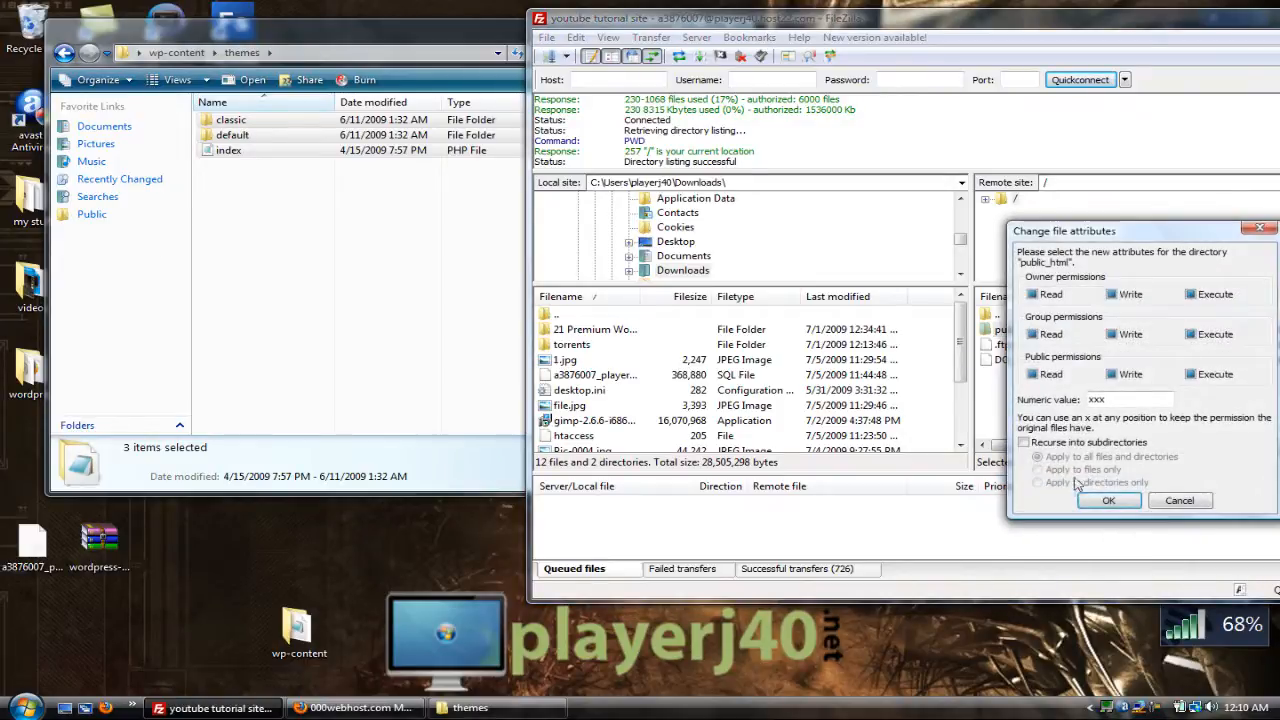
left_click_drag(1130, 240, 1066, 240)
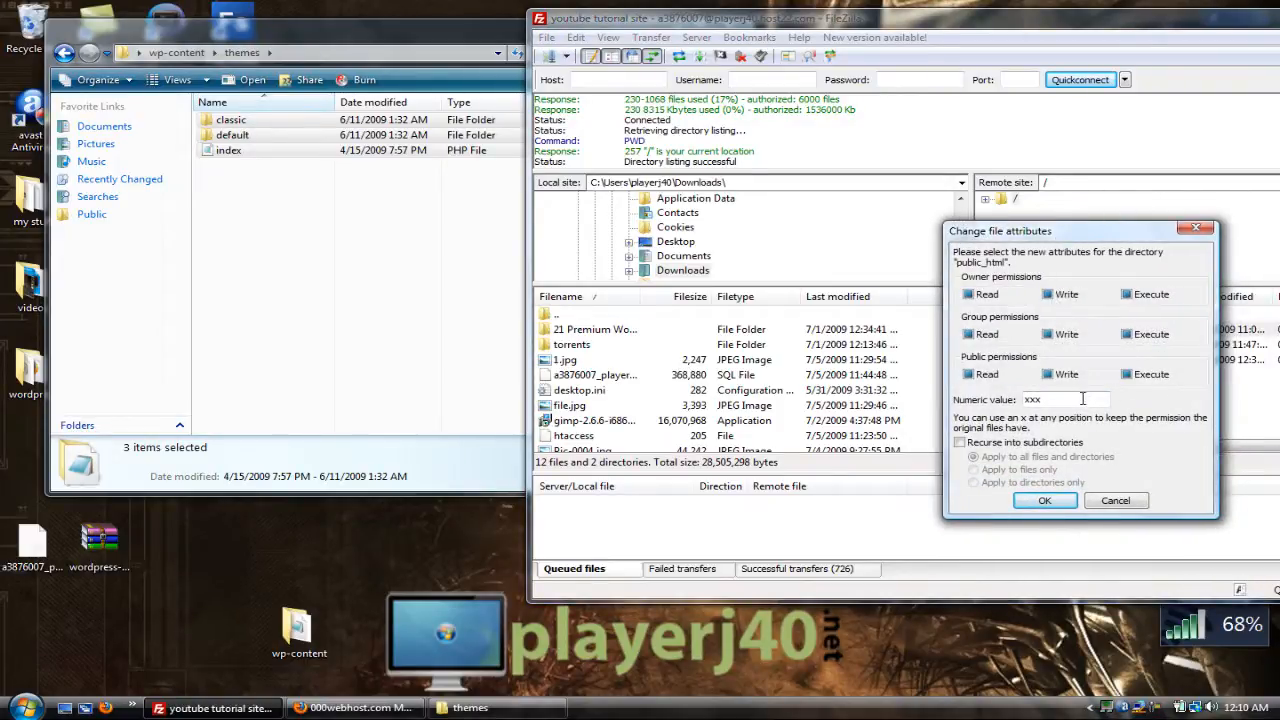
left_click_drag(1060, 398, 1003, 401)
type("777")
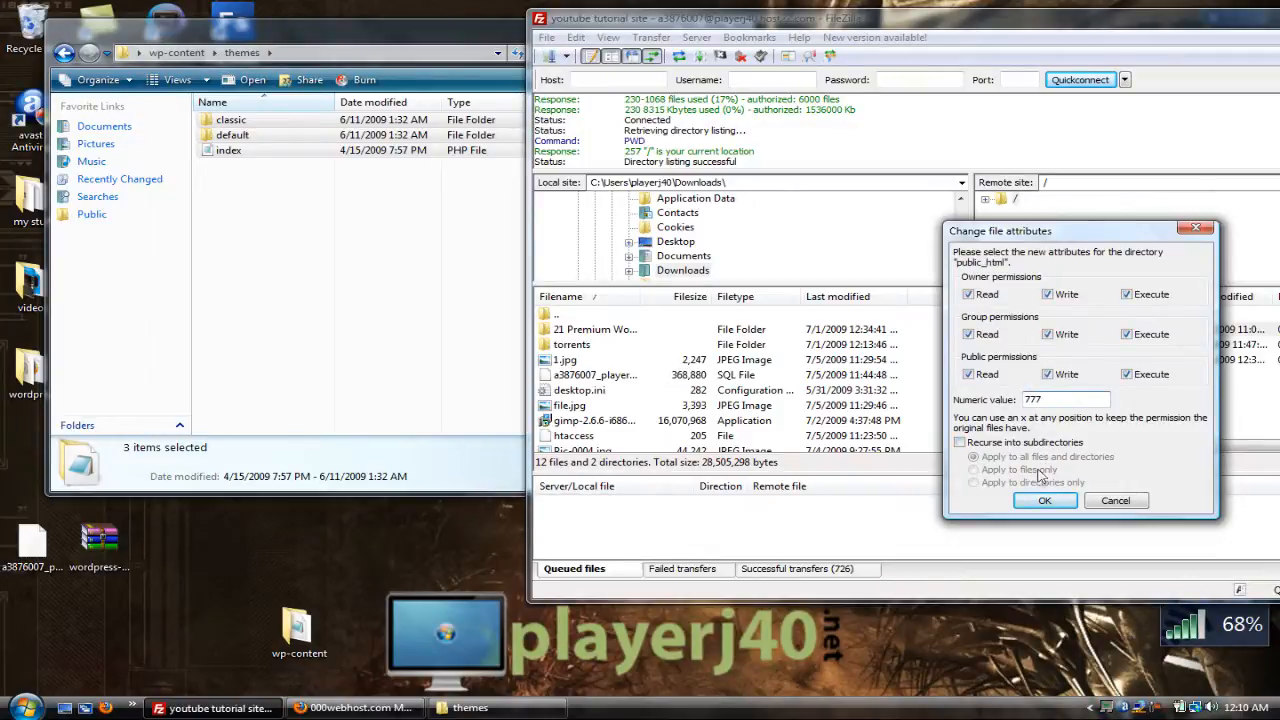
left_click(959, 442)
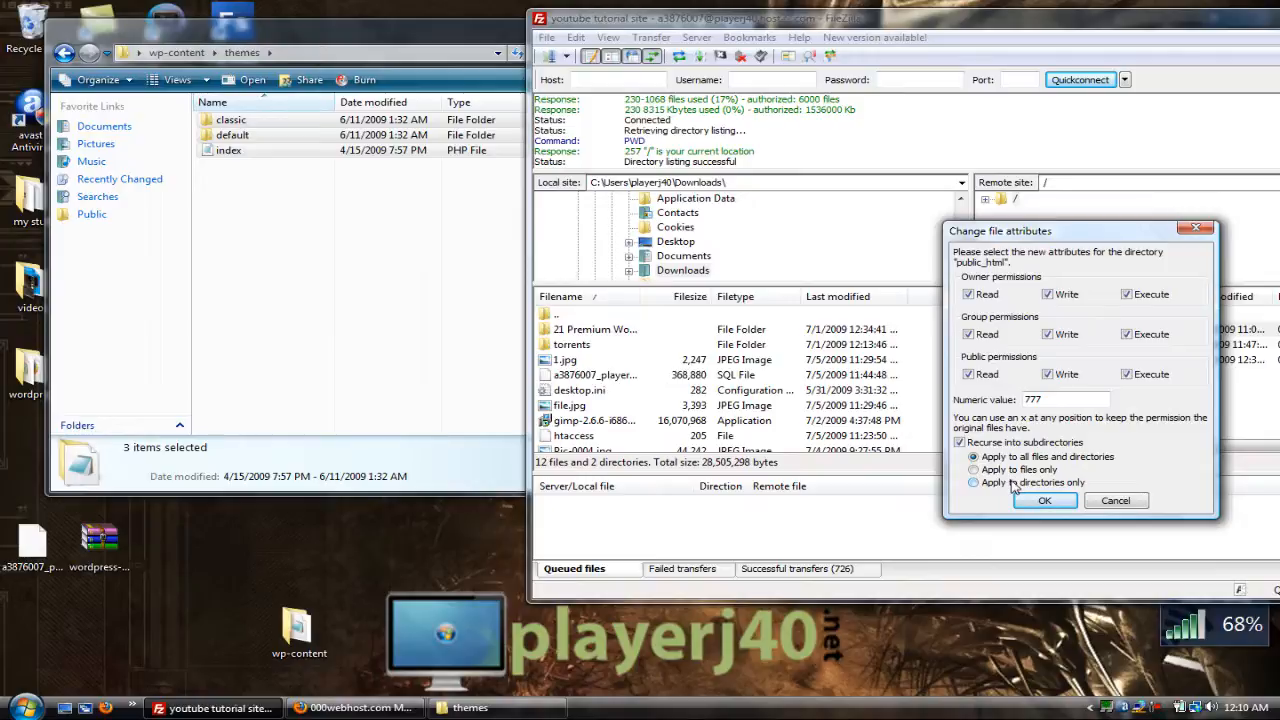
left_click(962, 444)
left_click(962, 444)
left_click(1044, 500)
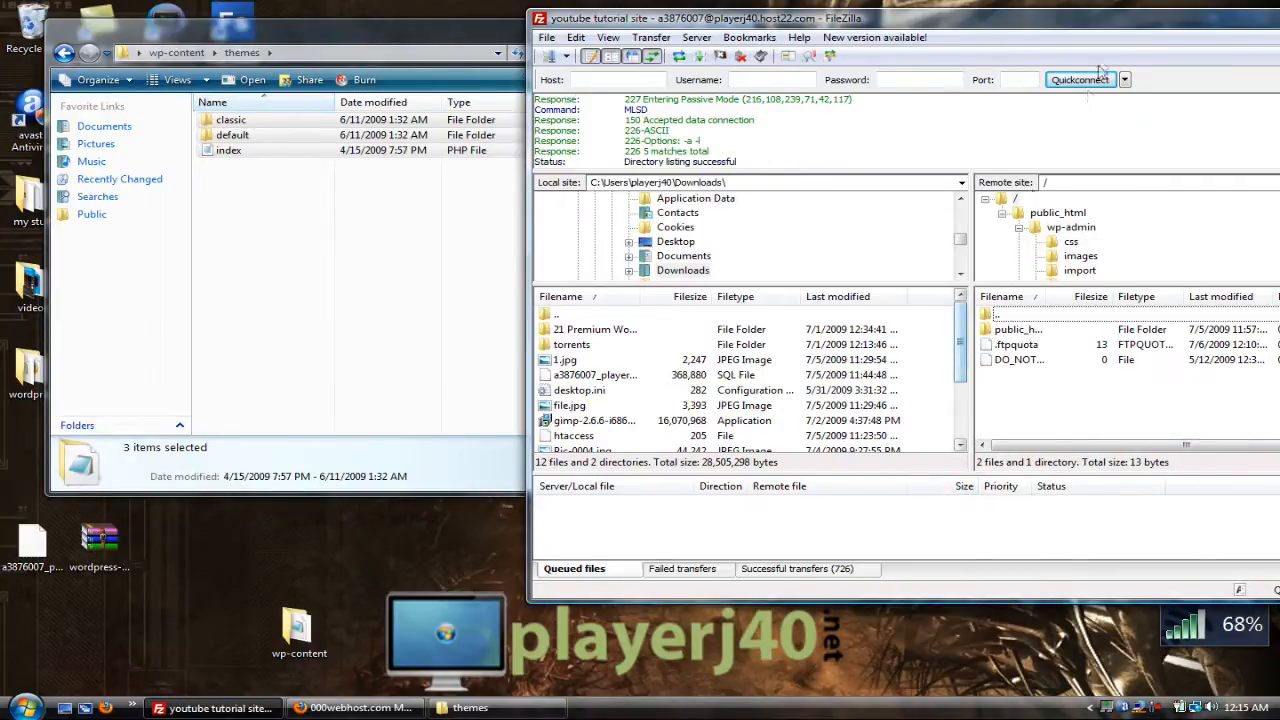
Close the FTP client
left_click_drag(1125, 30, 1027, 33)
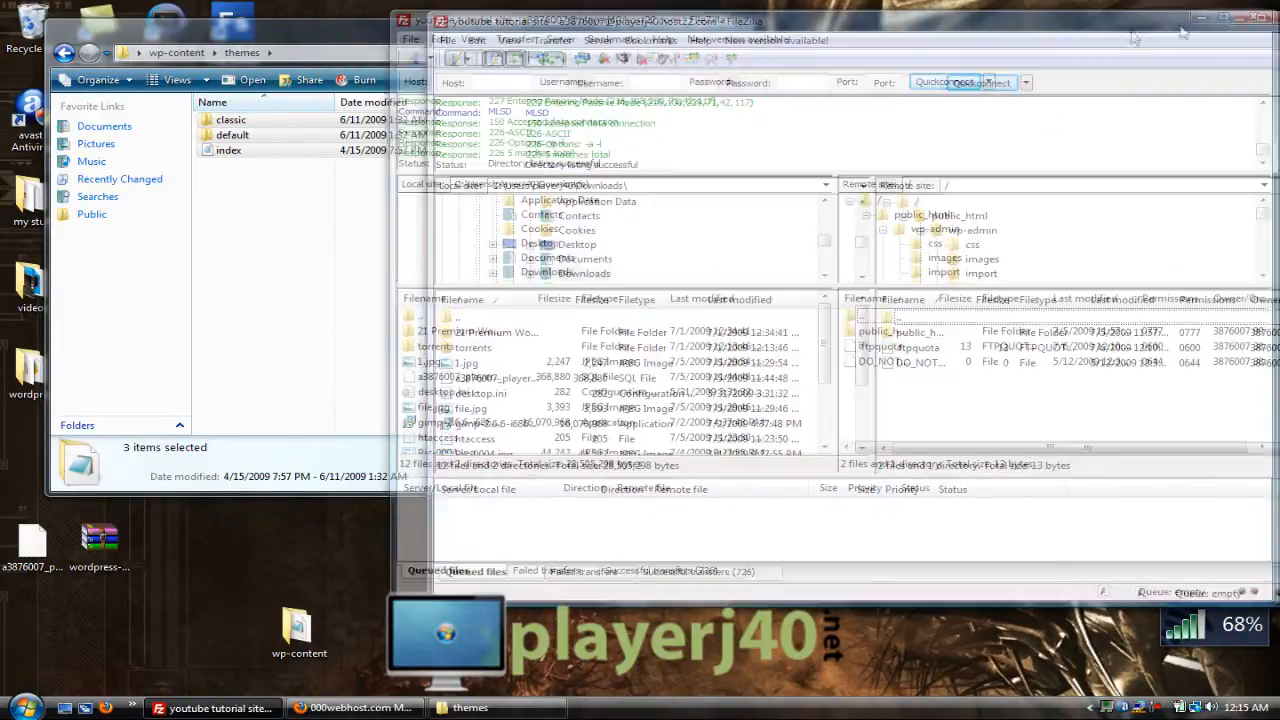
left_click(1274, 18)
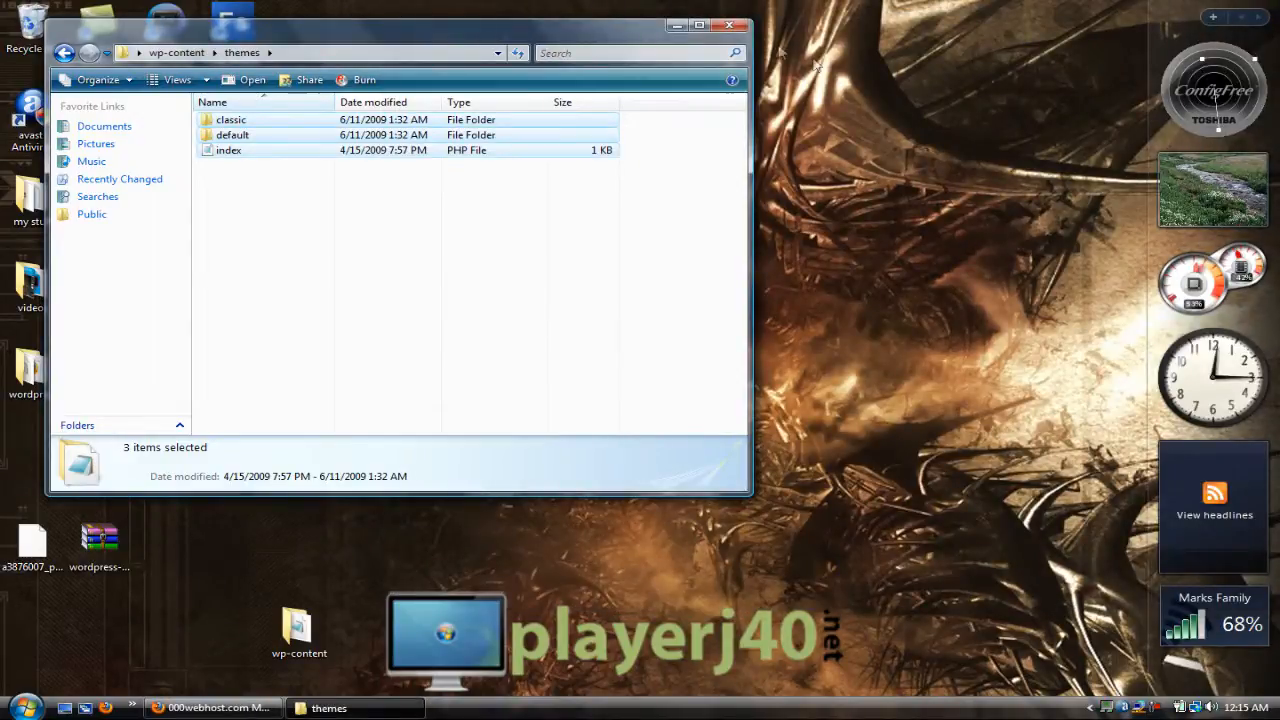
Close the themes folder window, switch to Firefox and open the MySQL database management page of the 000webhost members area
left_click(736, 25)
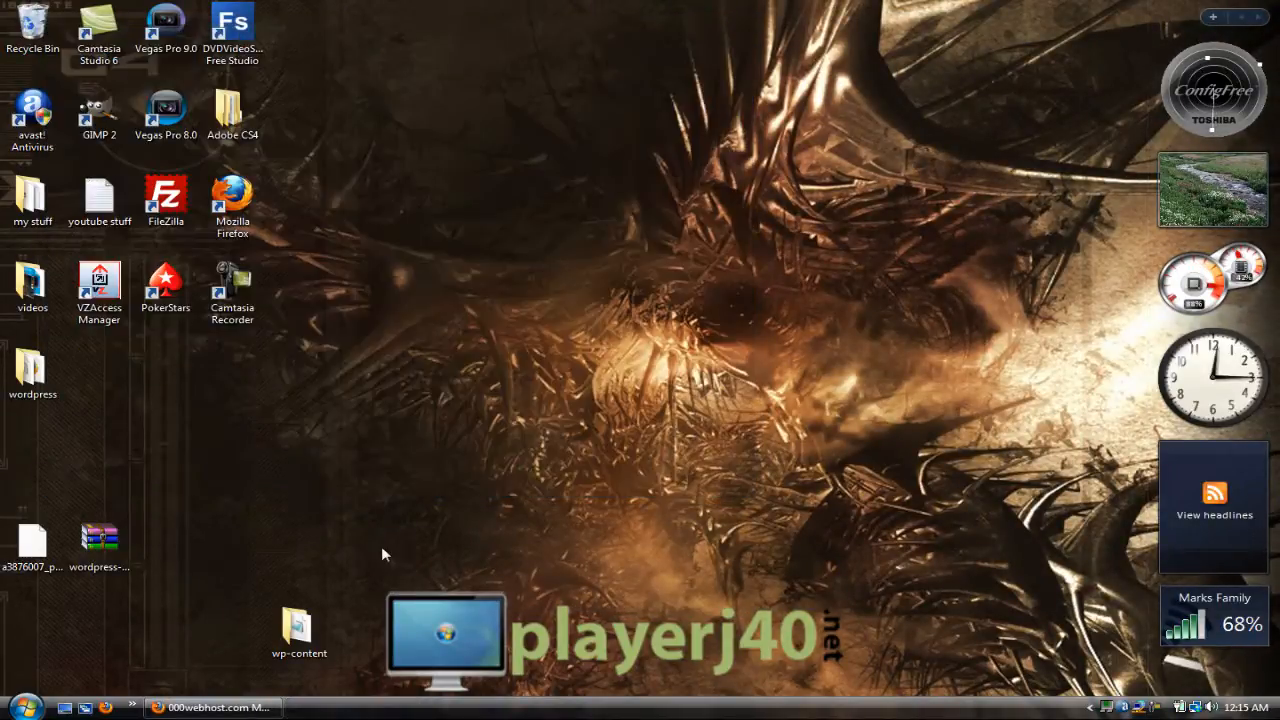
left_click(197, 710)
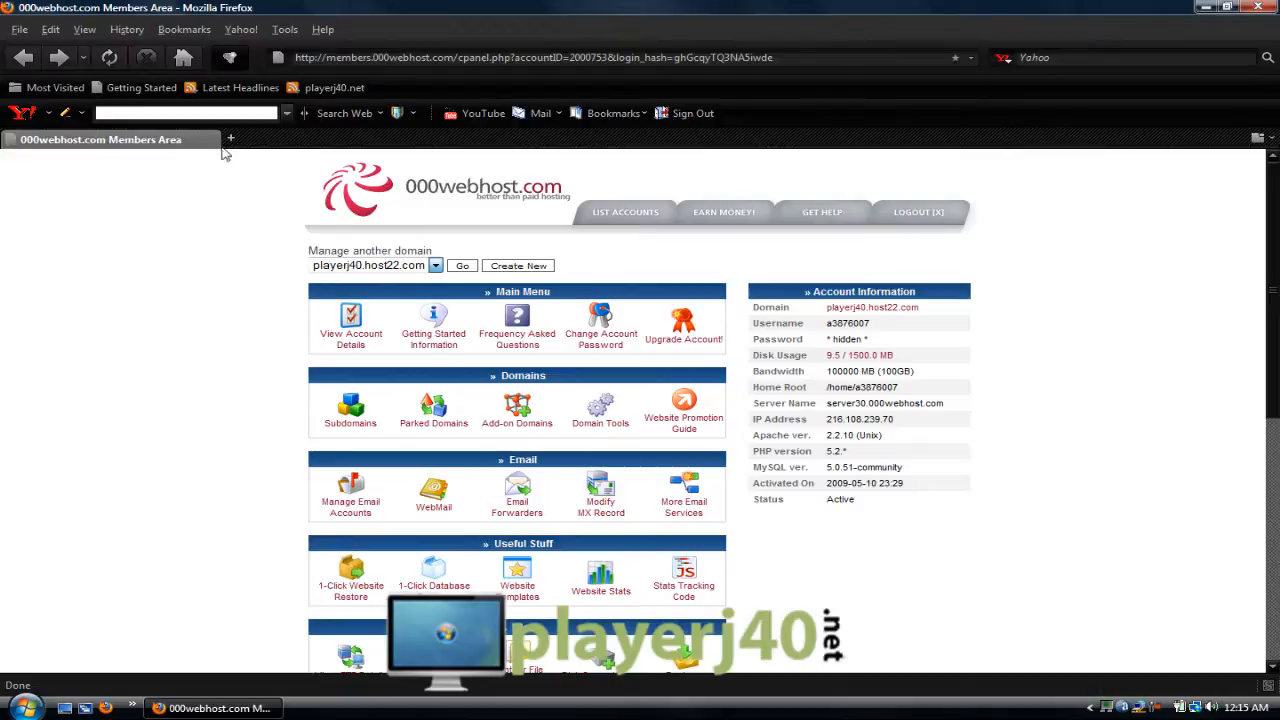
scroll(270, 373, "down", 4)
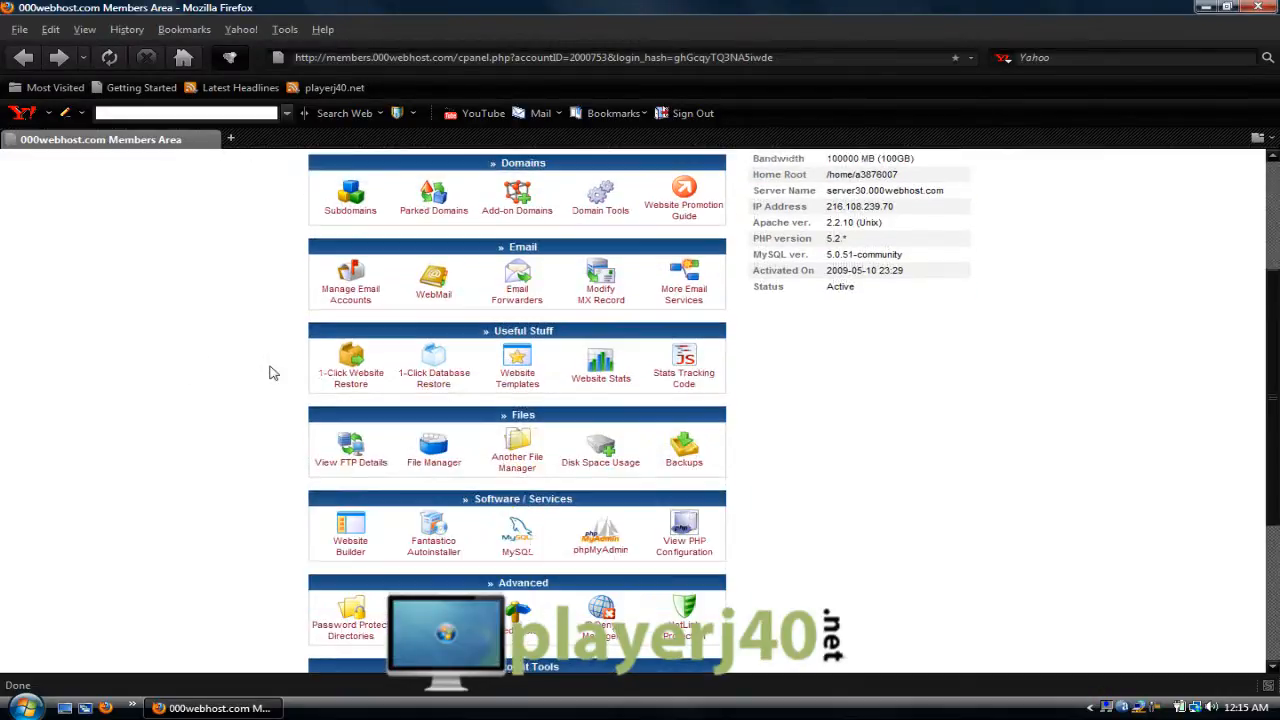
left_click(518, 553)
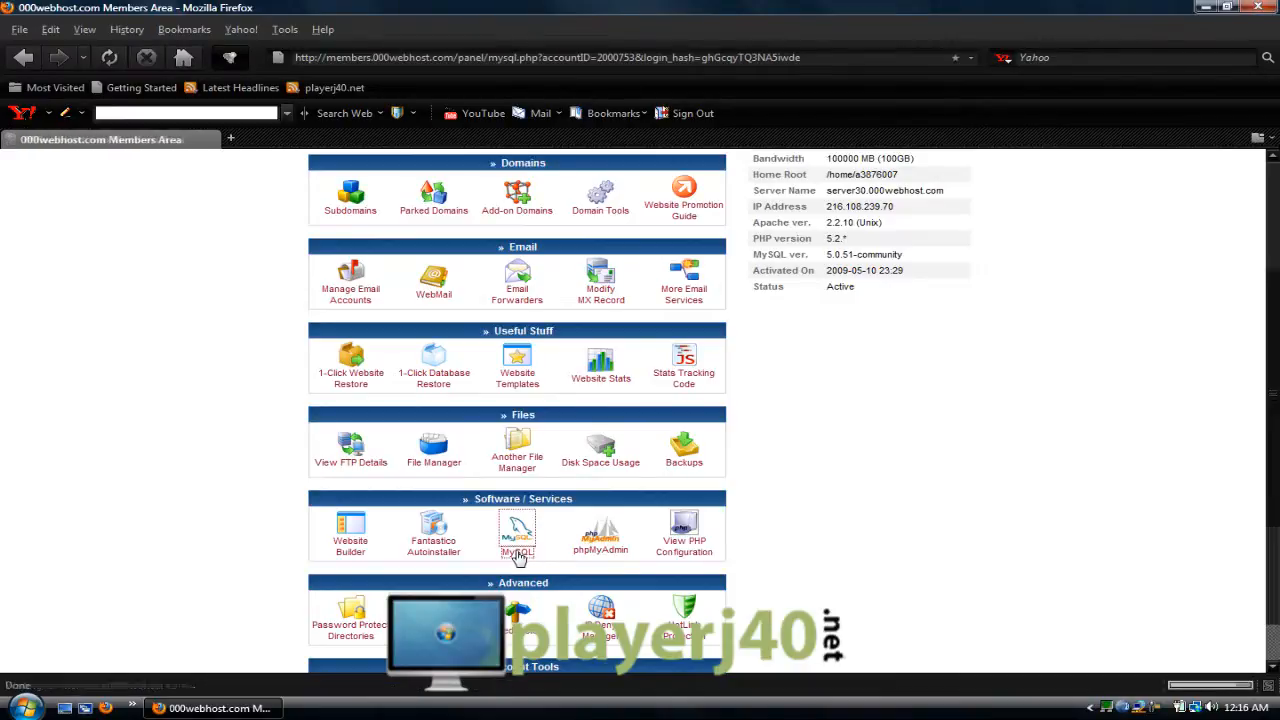
scroll(641, 544, "down", 1)
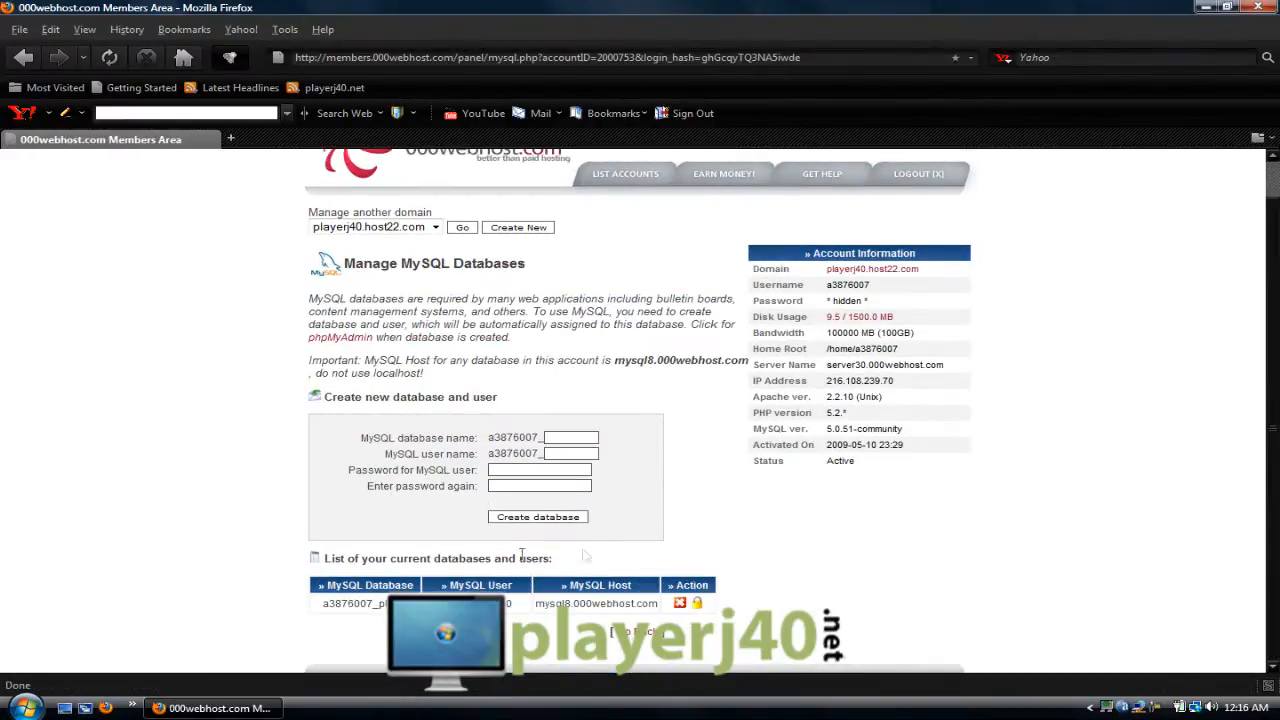
left_click_drag(322, 606, 460, 605)
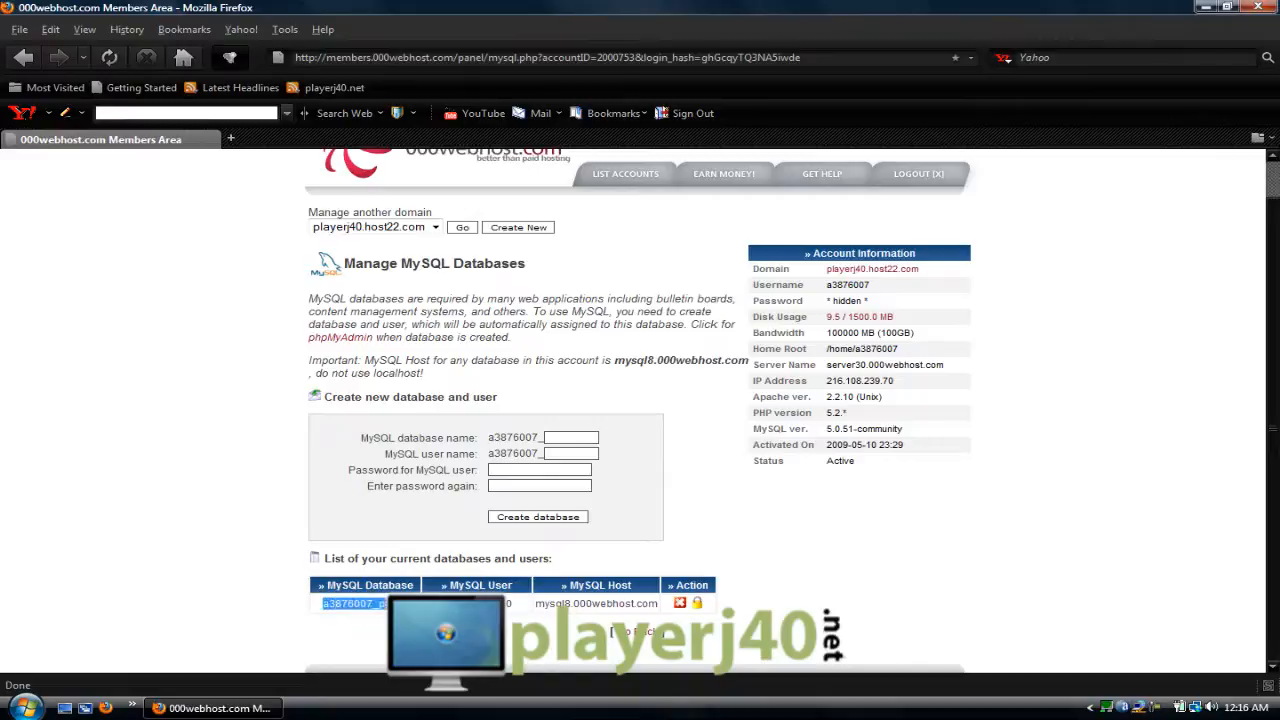
left_click(460, 605)
Open the WordPress site's home page at playerj40.host22.com in a new browser tab
left_click(230, 139)
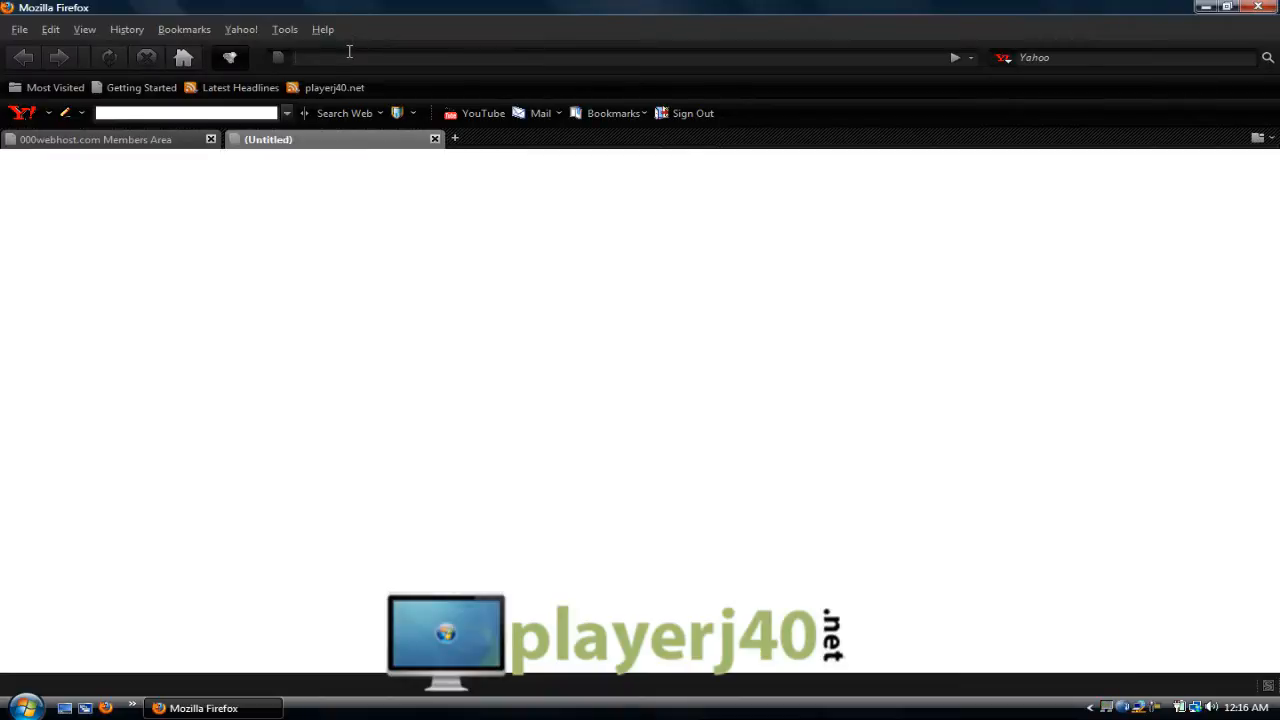
type("play")
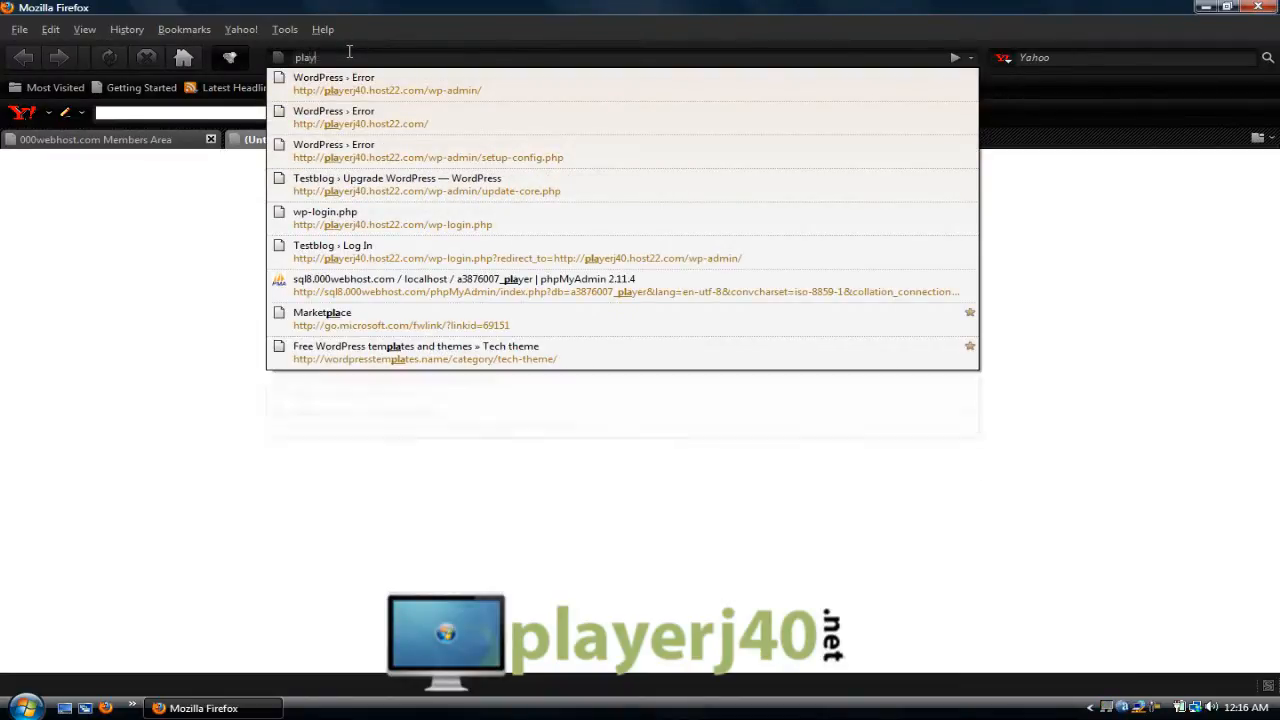
type("erj40.")
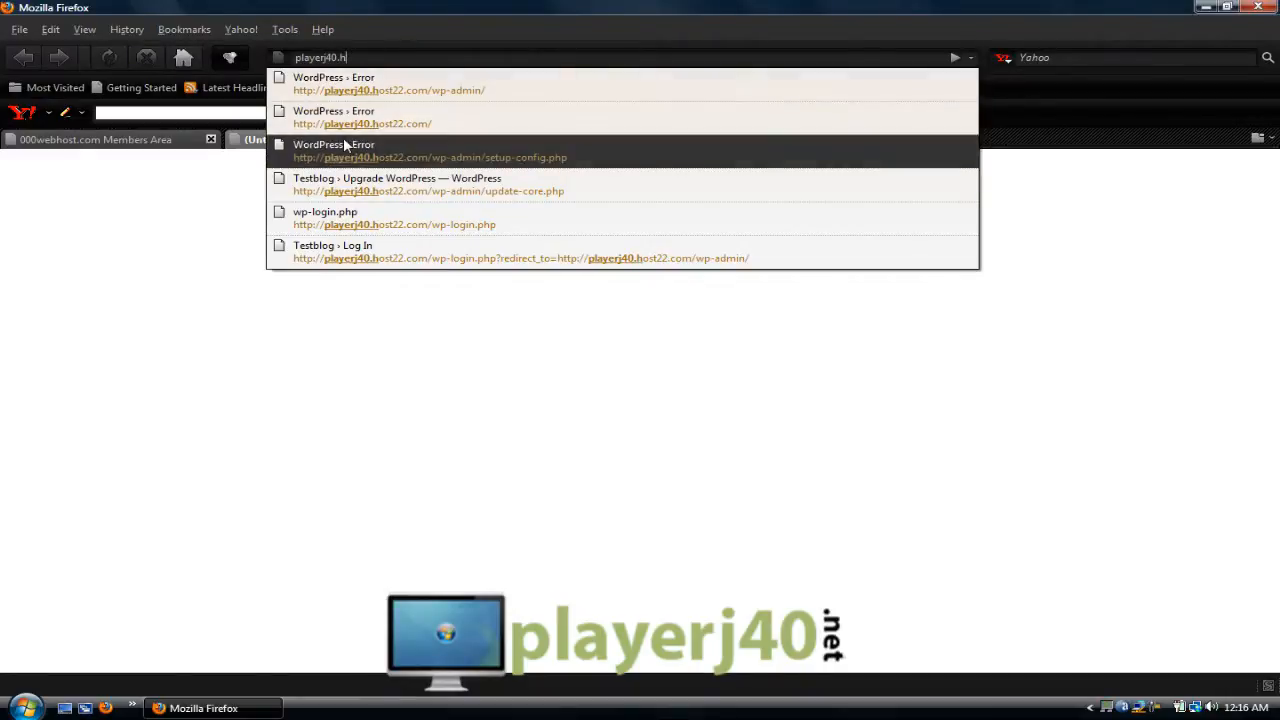
type("h")
left_click(399, 118)
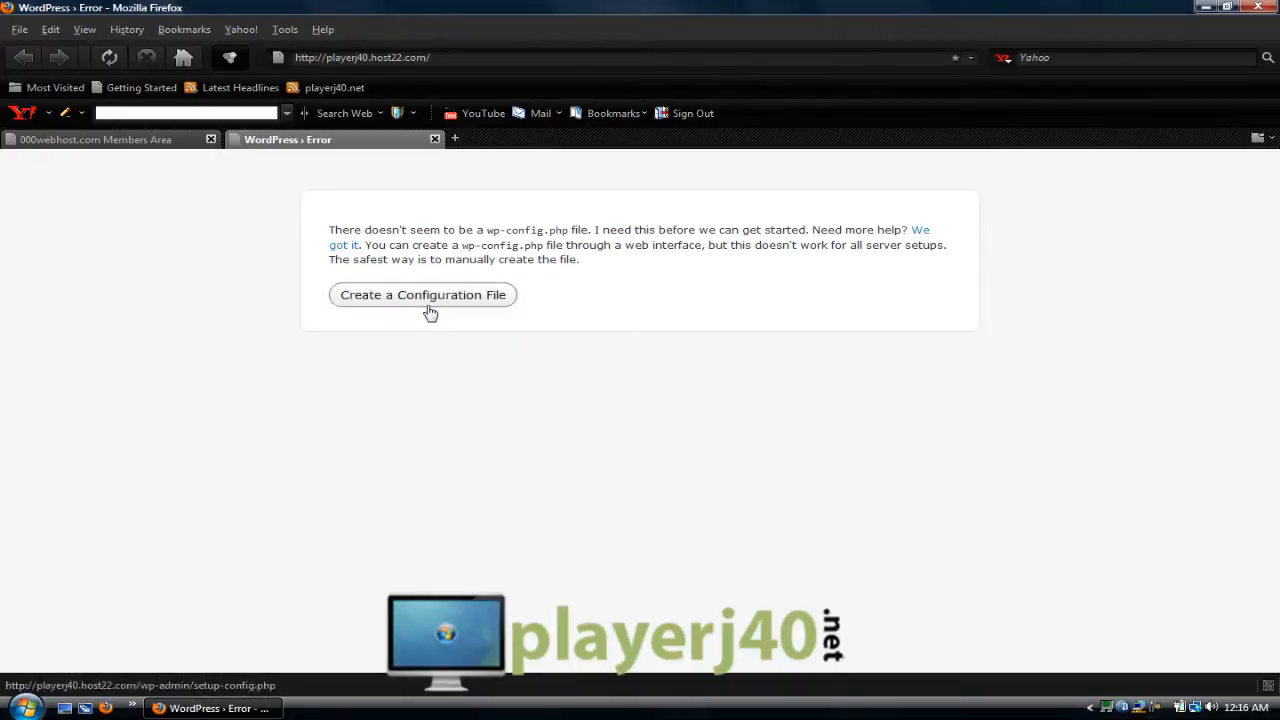
Start creating the WordPress configuration file and proceed to the database connection details form
left_click(433, 300)
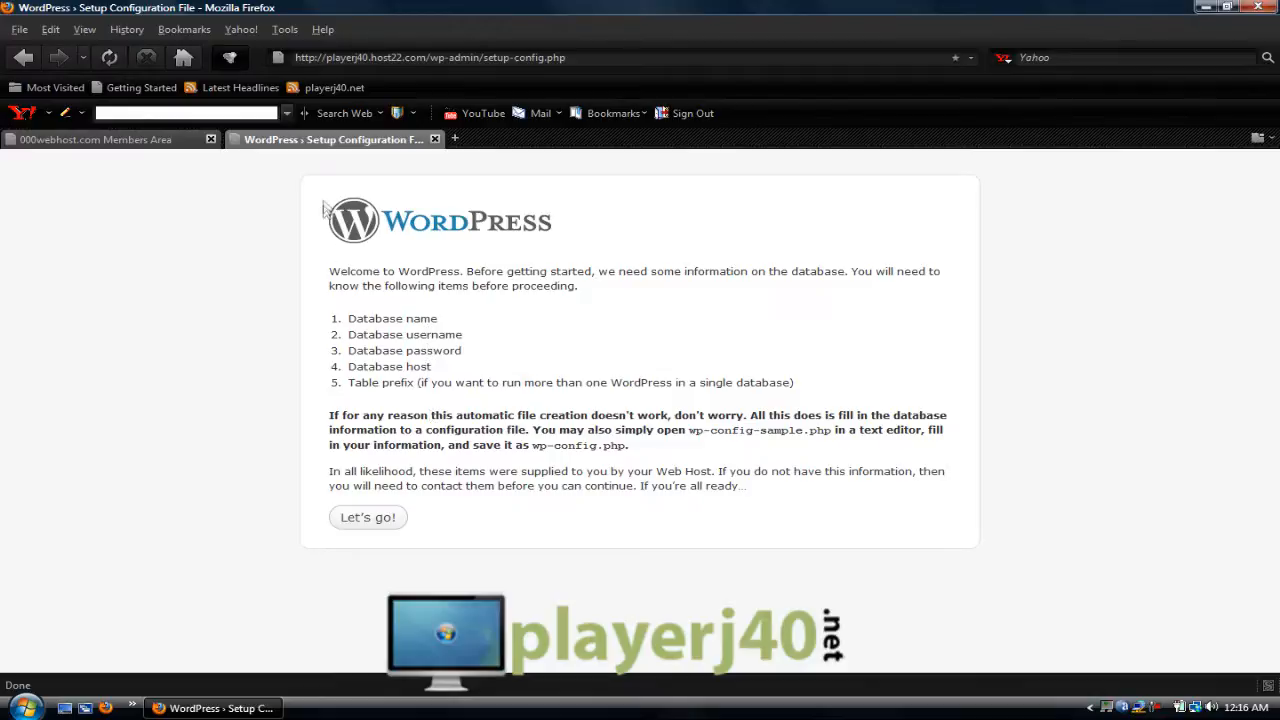
left_click(150, 140)
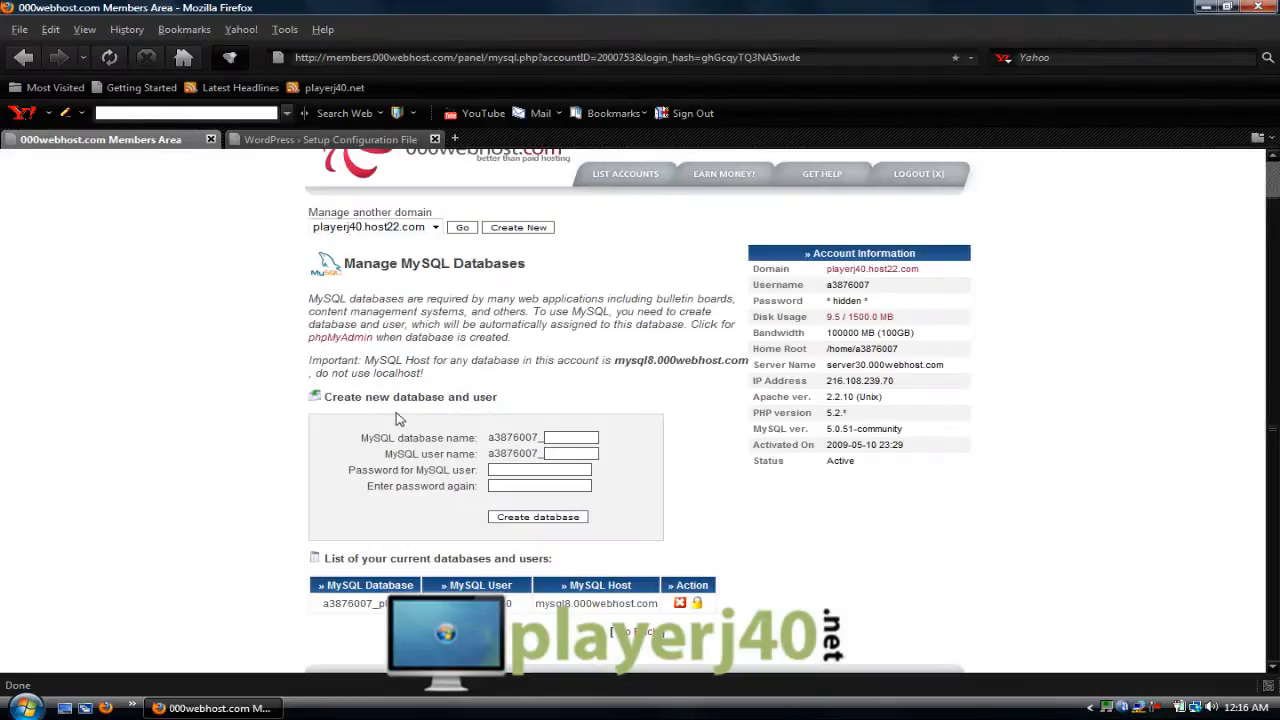
left_click(307, 148)
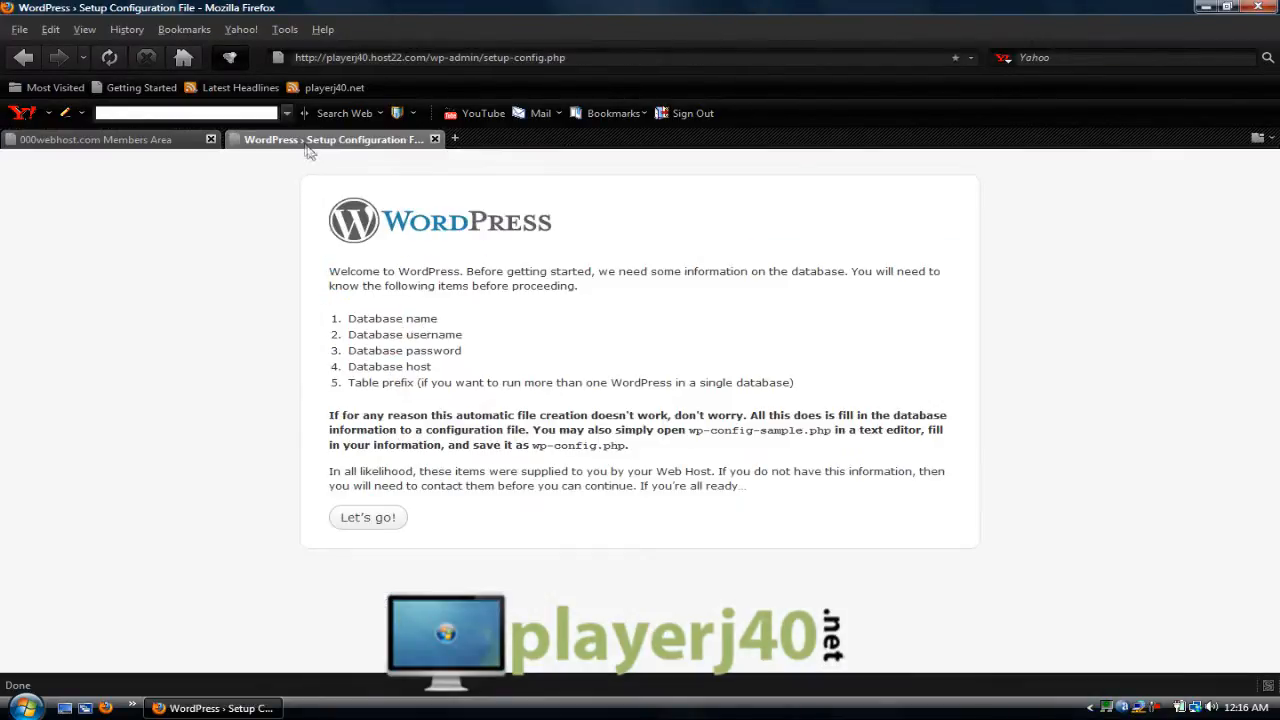
left_click(375, 527)
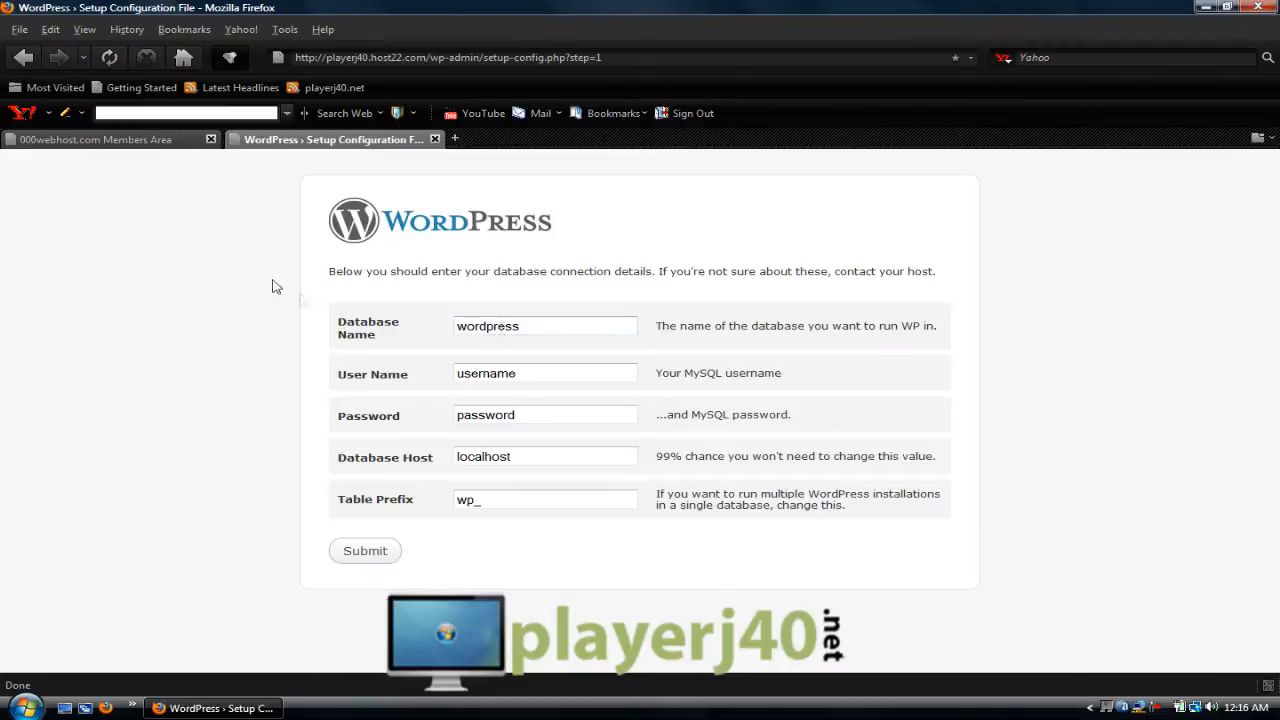
Copy the MySQL database name from the hosting page's database list into the WordPress setup's Database Name field
left_click(155, 142)
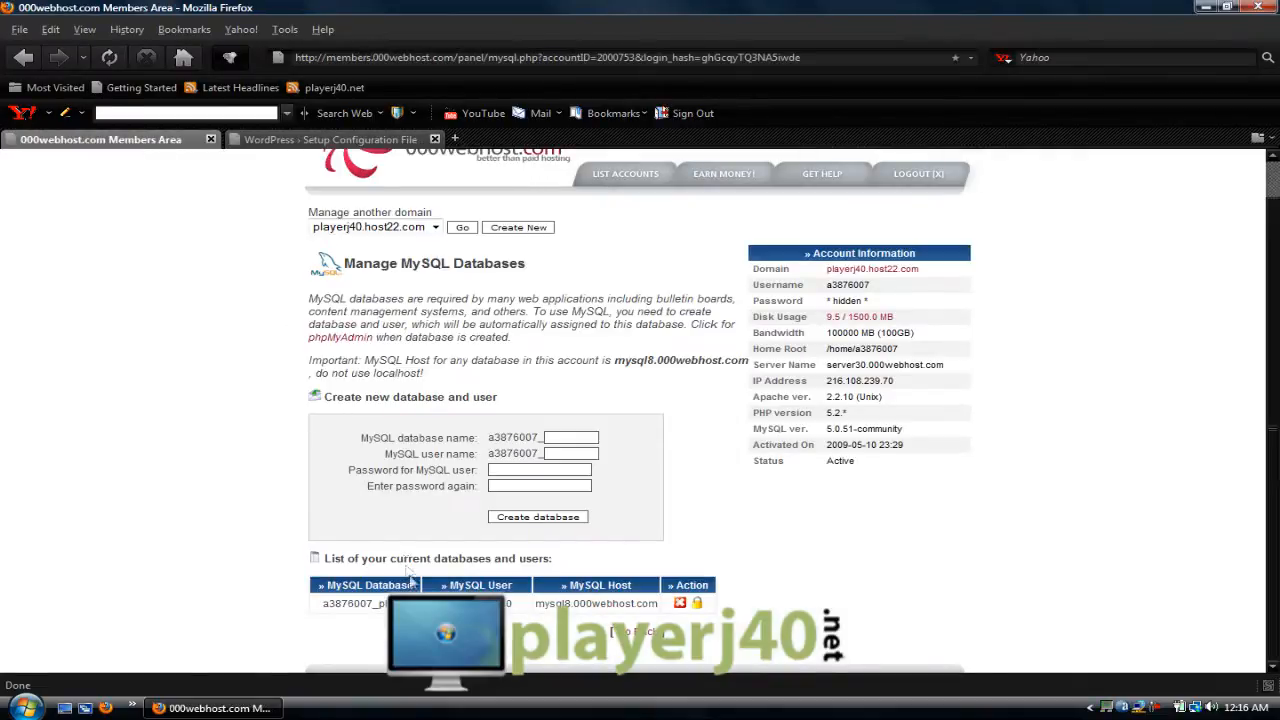
left_click_drag(382, 604, 322, 608)
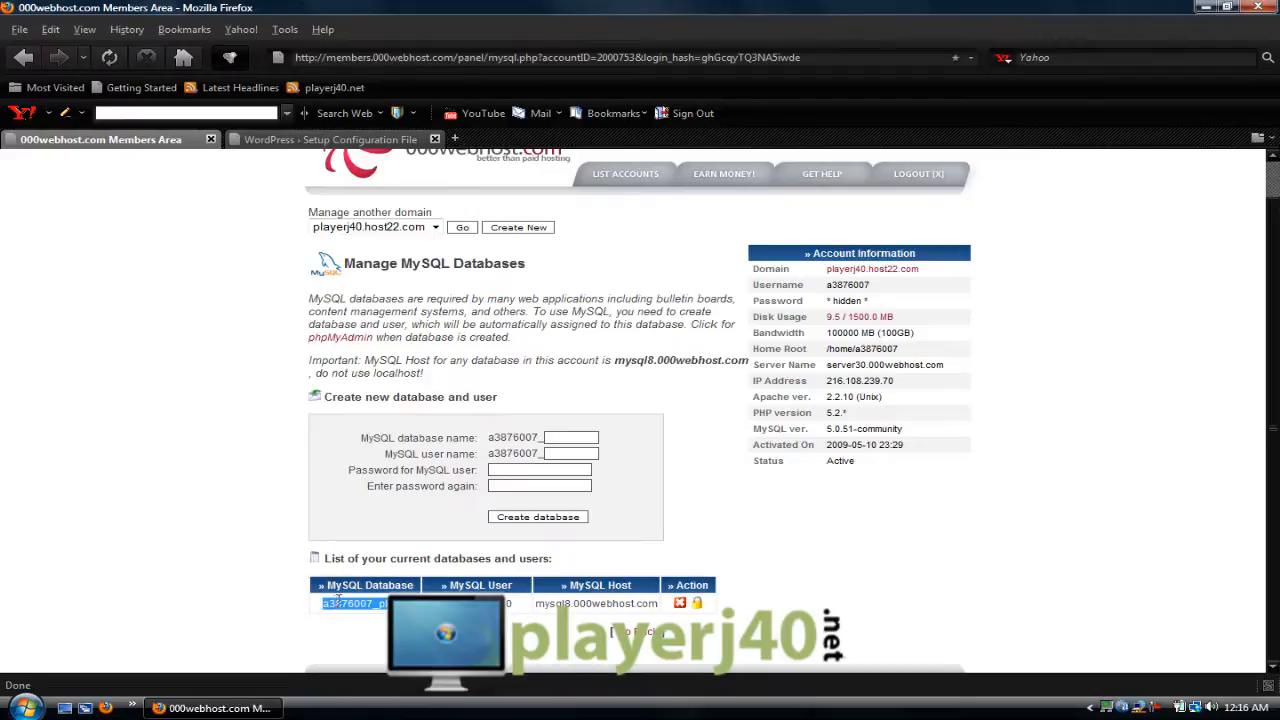
right_click(339, 602)
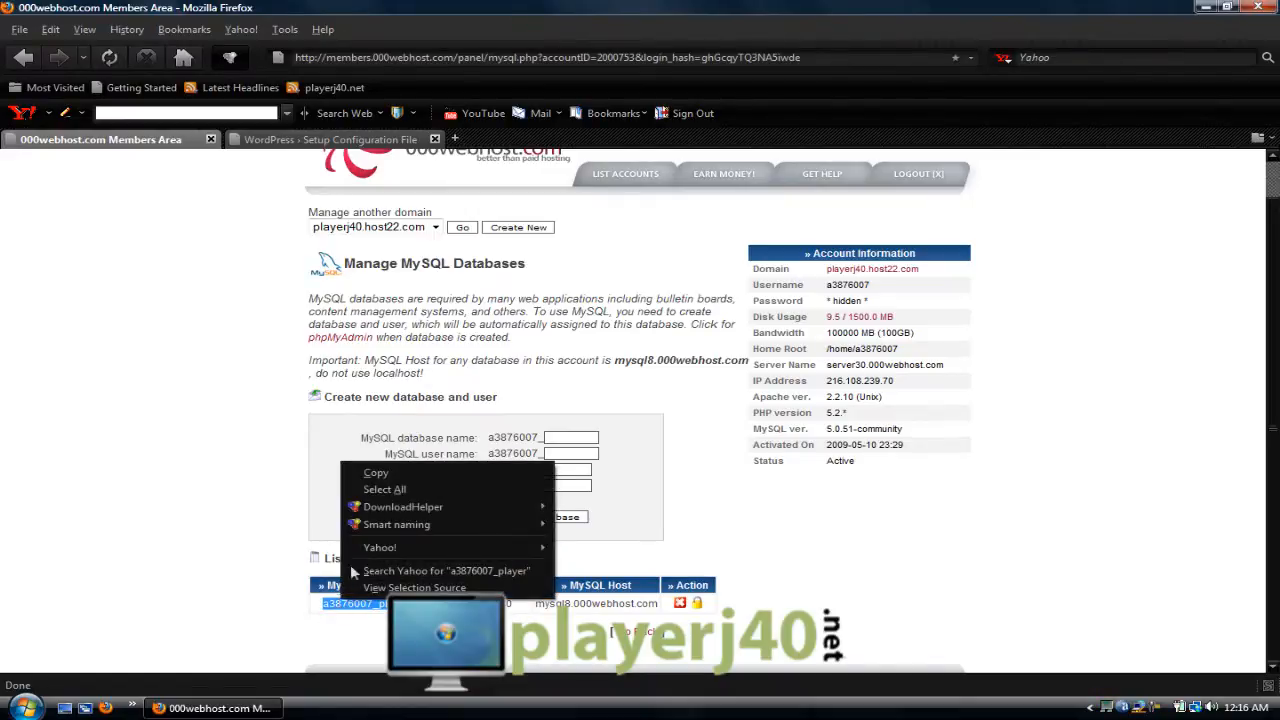
left_click(404, 472)
left_click(300, 140)
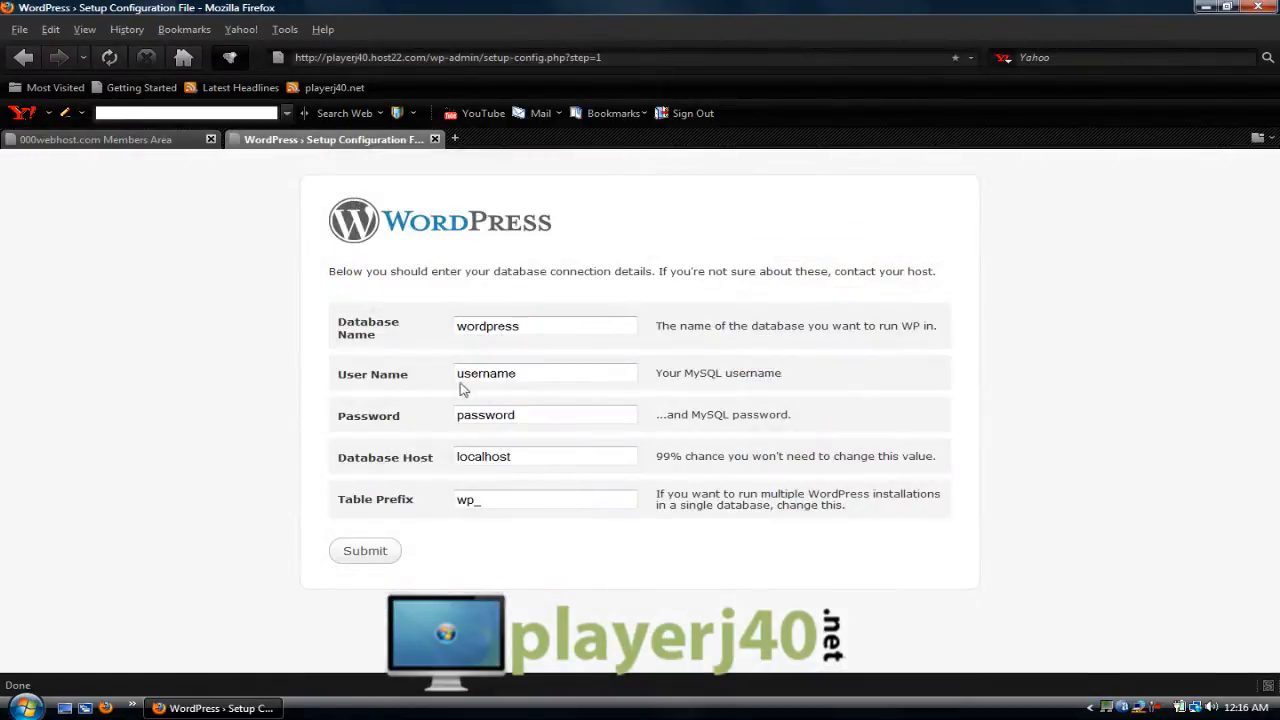
double_click(504, 329)
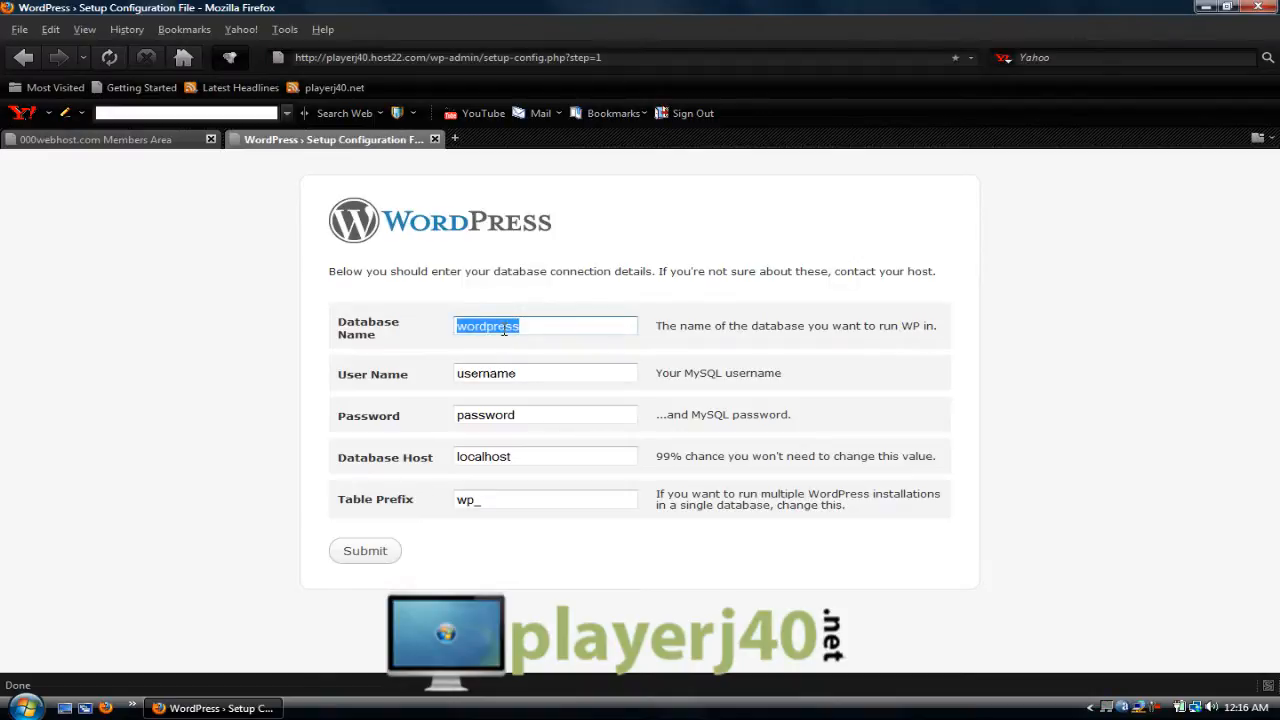
right_click(504, 329)
left_click(552, 390)
Copy the MySQL user name from the hosting page's database list into the WordPress setup's User Name field
left_click(150, 139)
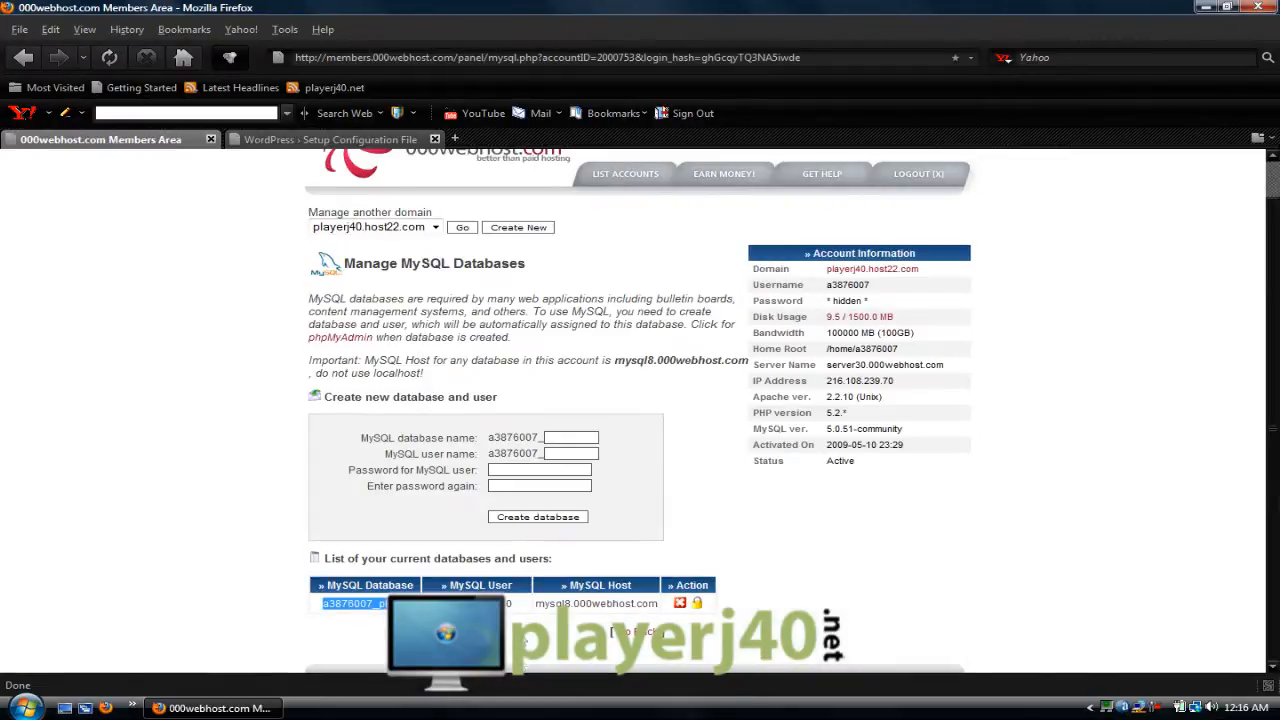
left_click_drag(511, 605, 440, 604)
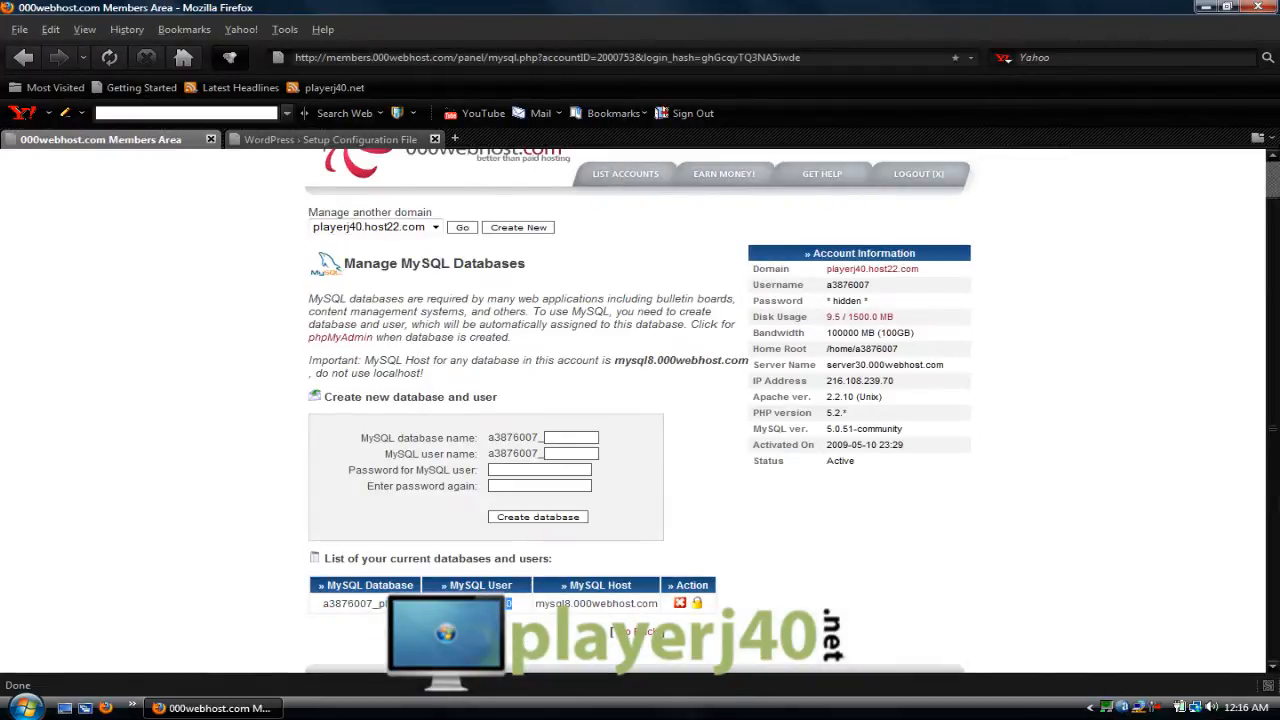
right_click(452, 604)
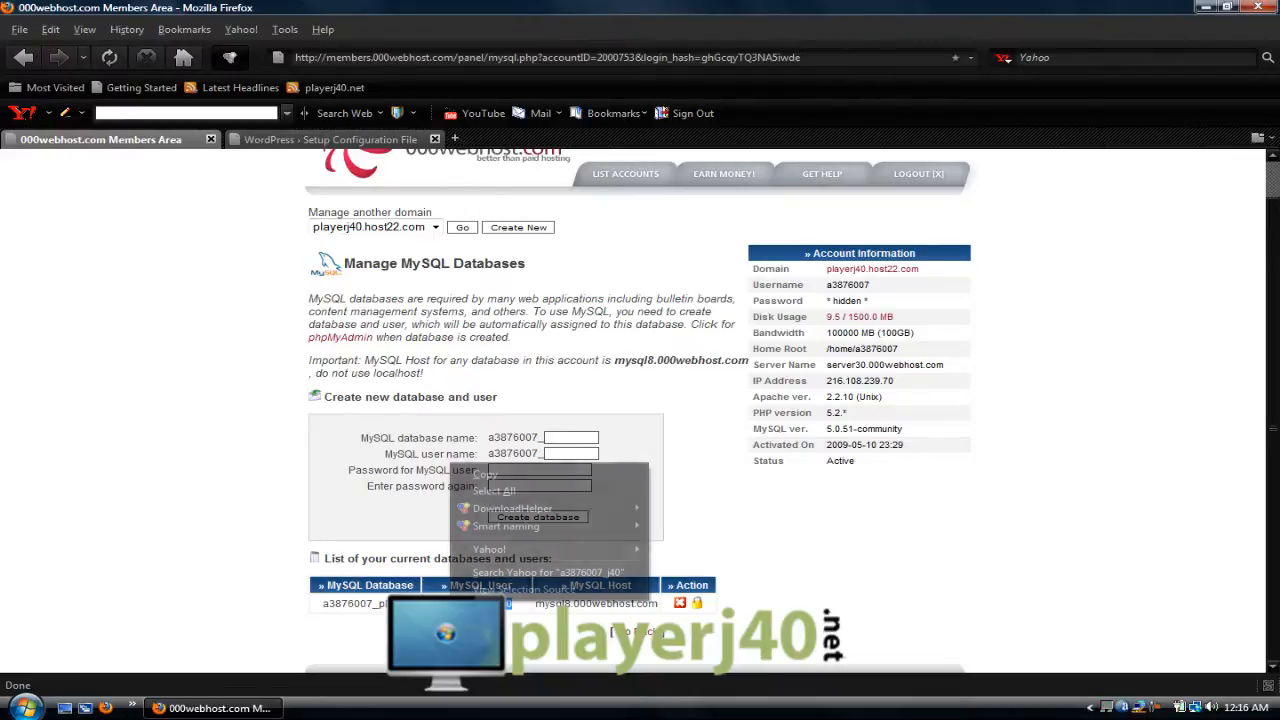
left_click(488, 474)
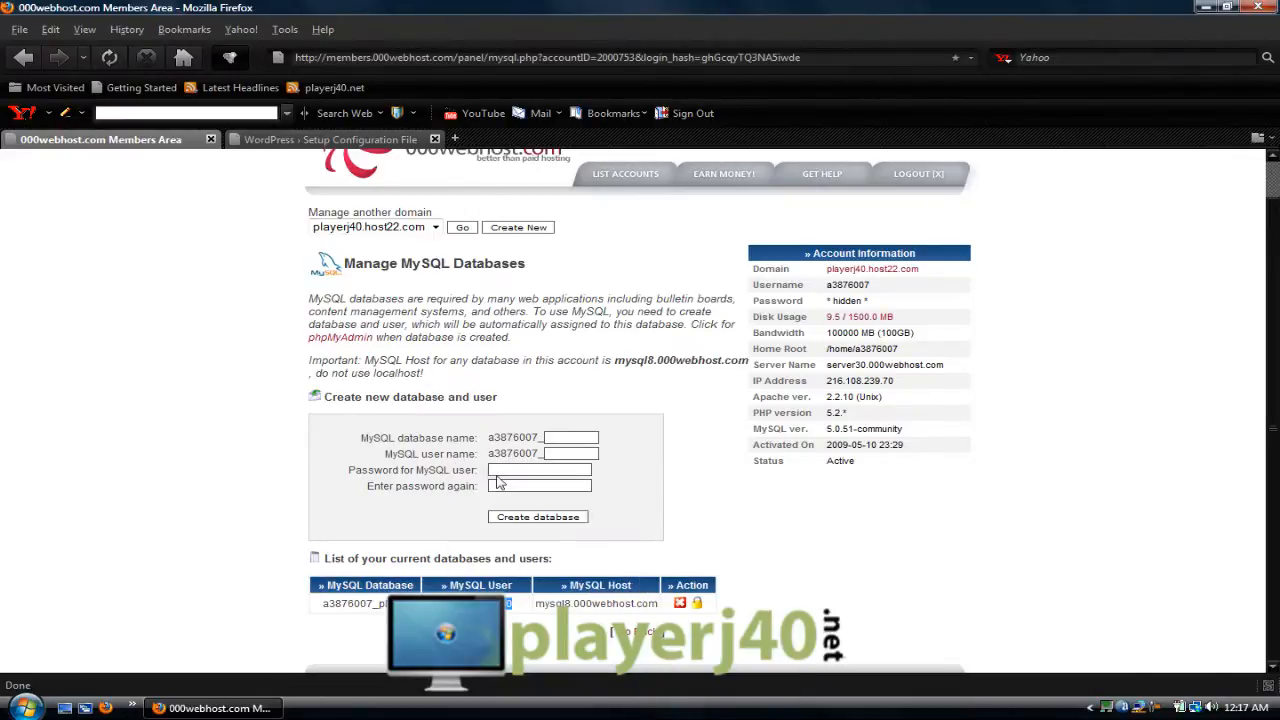
left_click(330, 139)
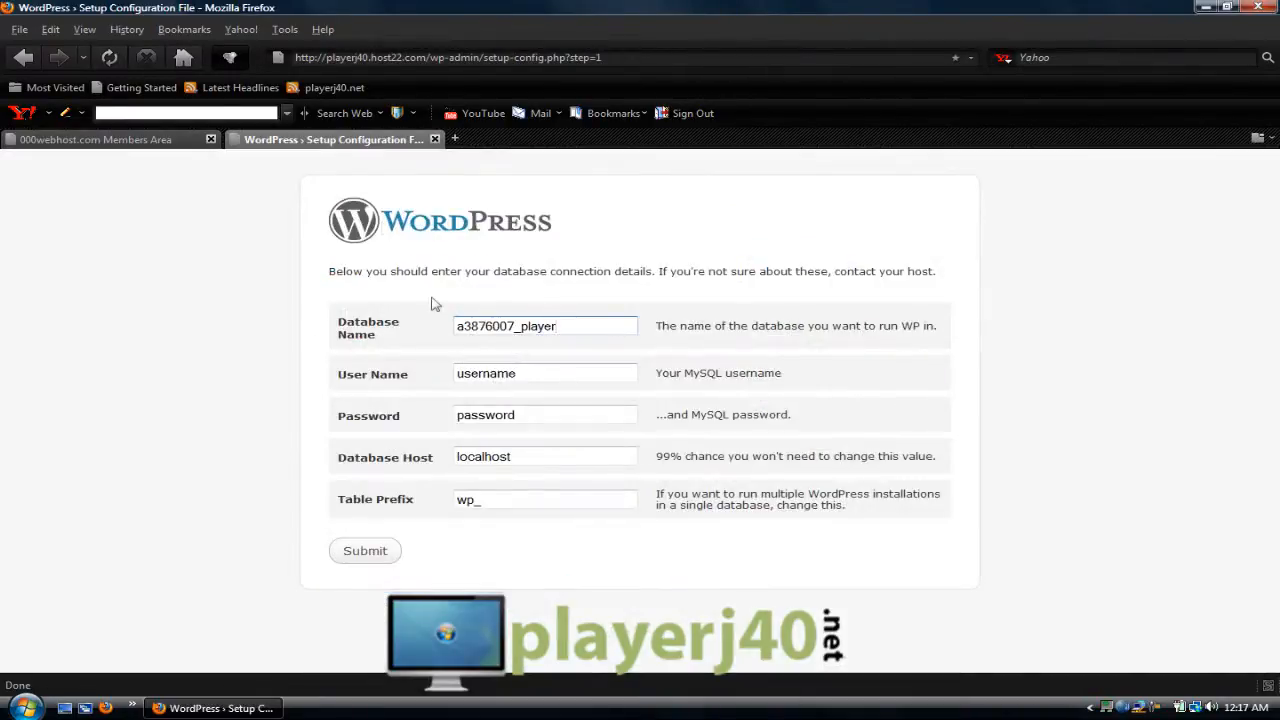
left_click(505, 375)
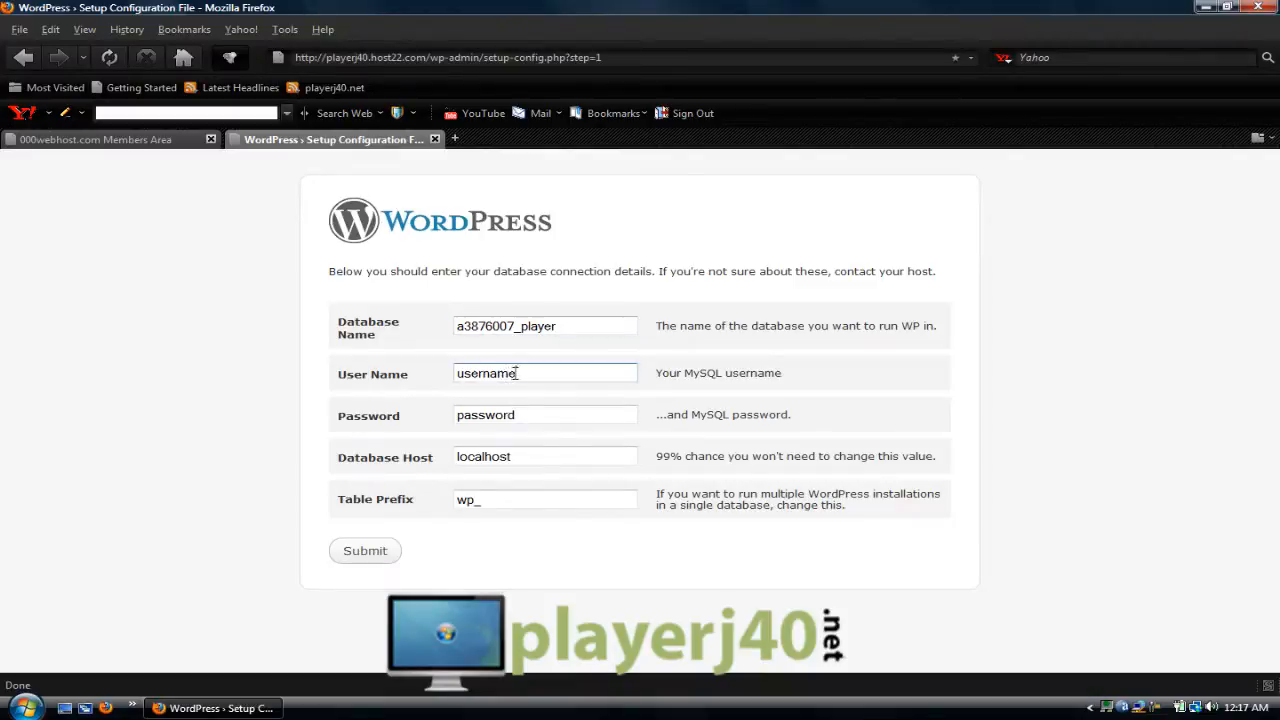
left_click_drag(515, 373, 450, 373)
right_click(472, 373)
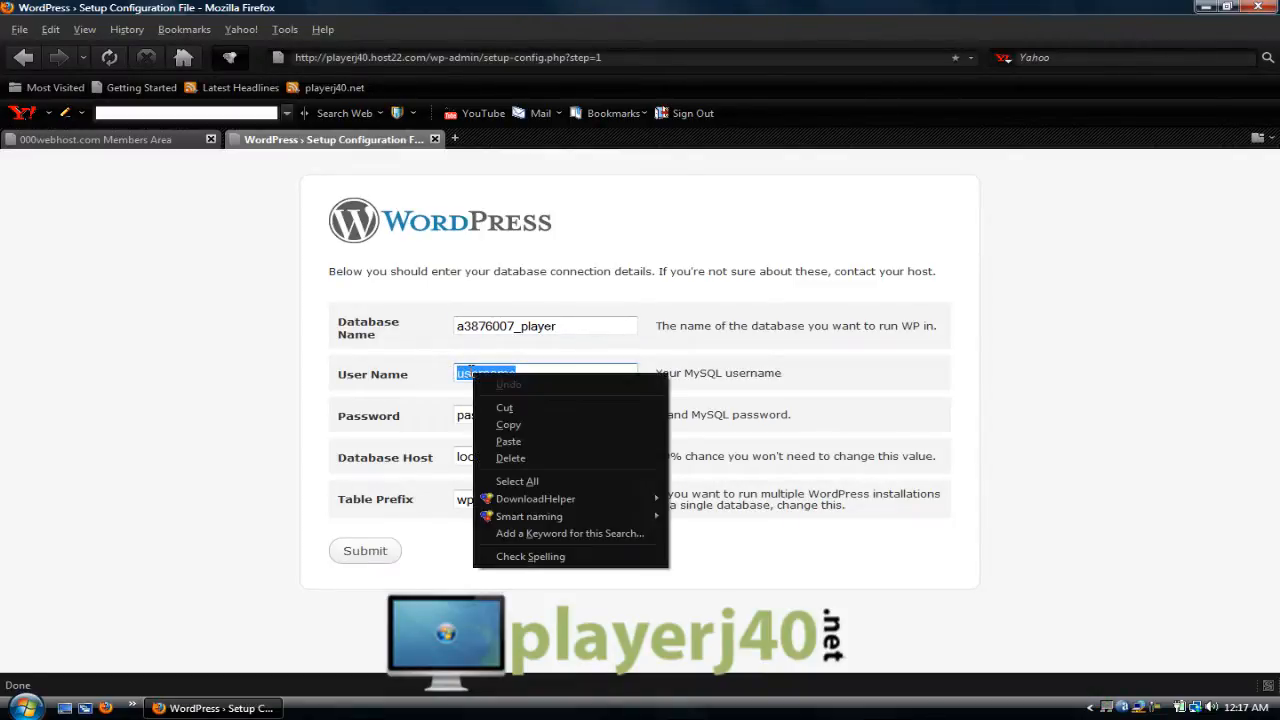
left_click(508, 441)
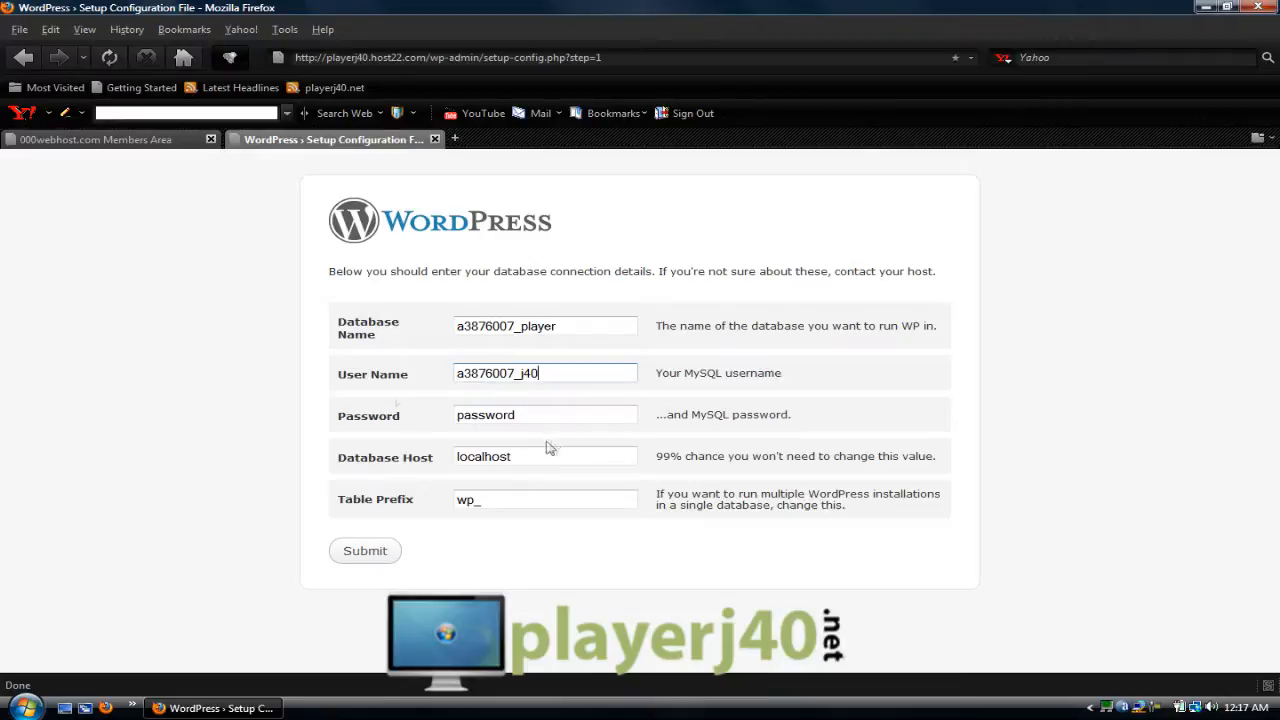
Replace the WordPress setup's database host with mysql8.000webhost.com copied from the hosting page, and submit the connection details
left_click(191, 141)
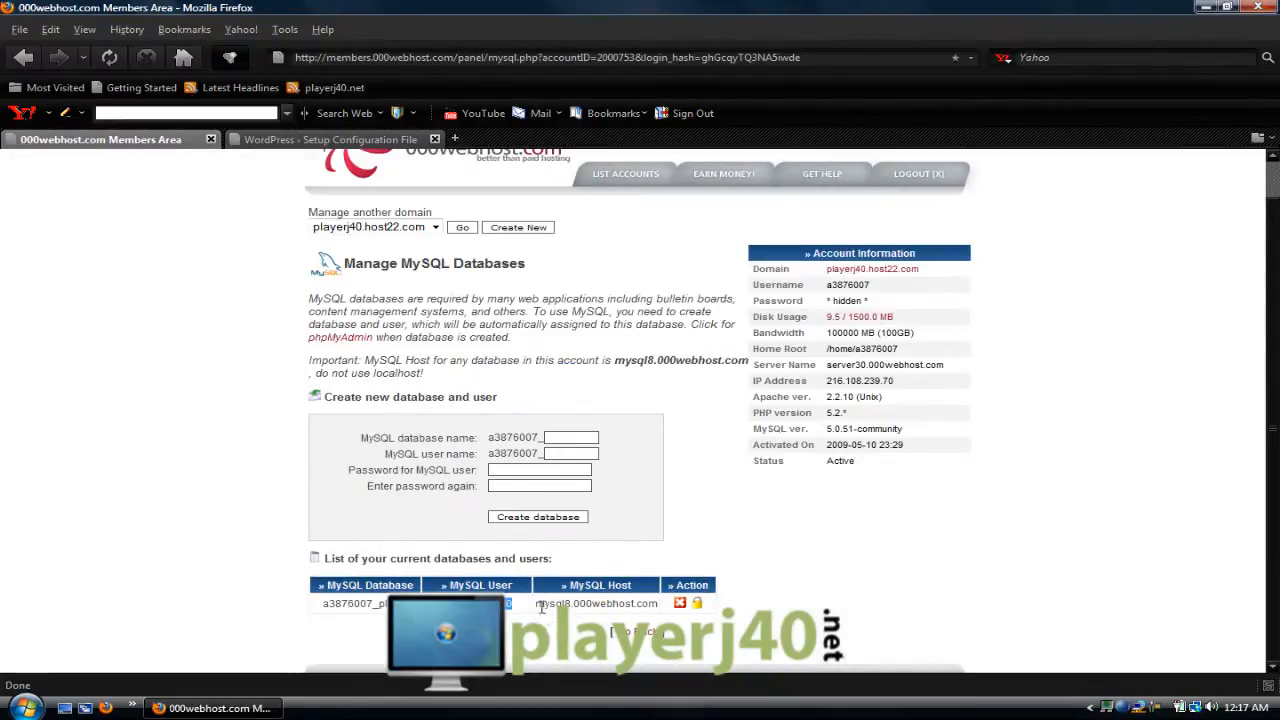
left_click(375, 139)
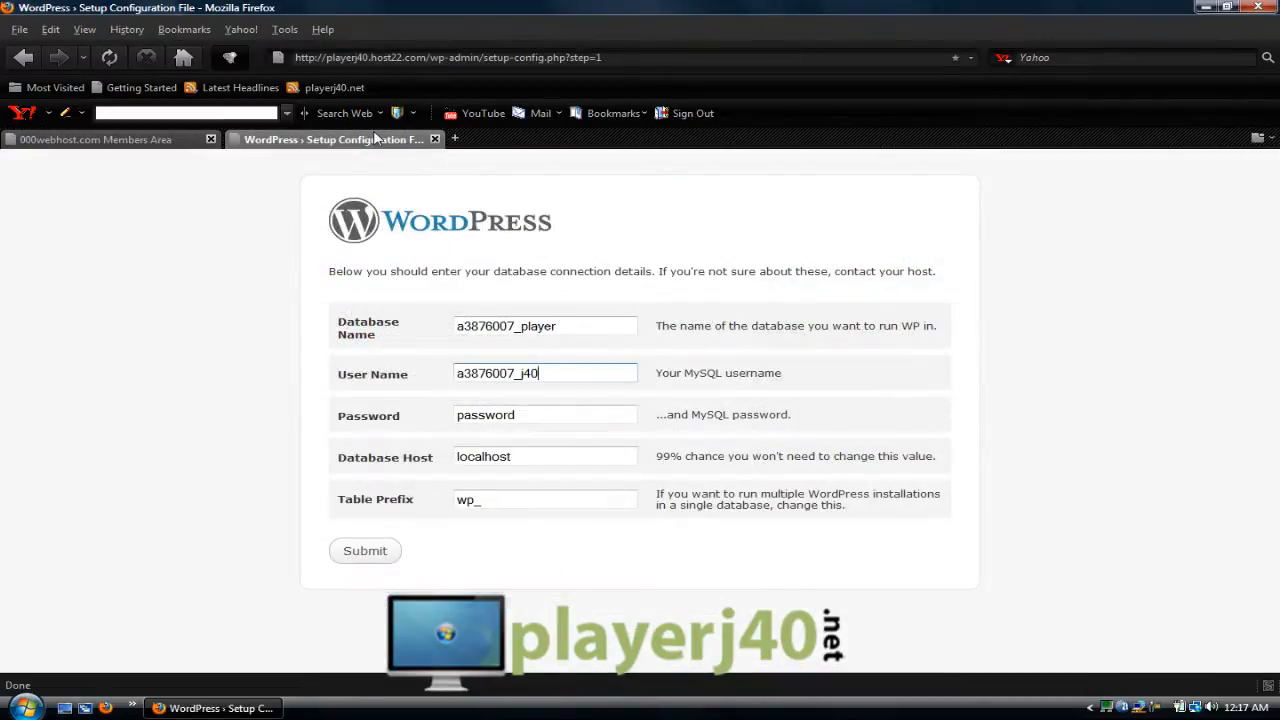
left_click(150, 140)
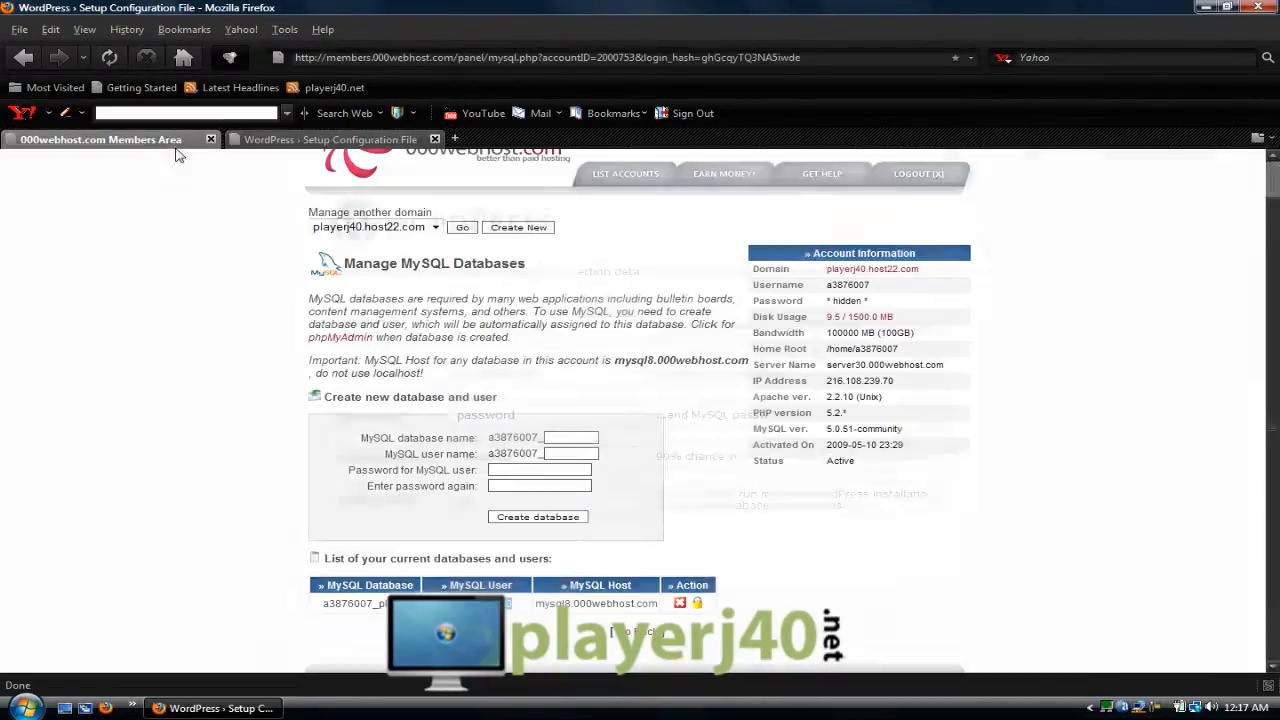
left_click_drag(657, 604, 541, 604)
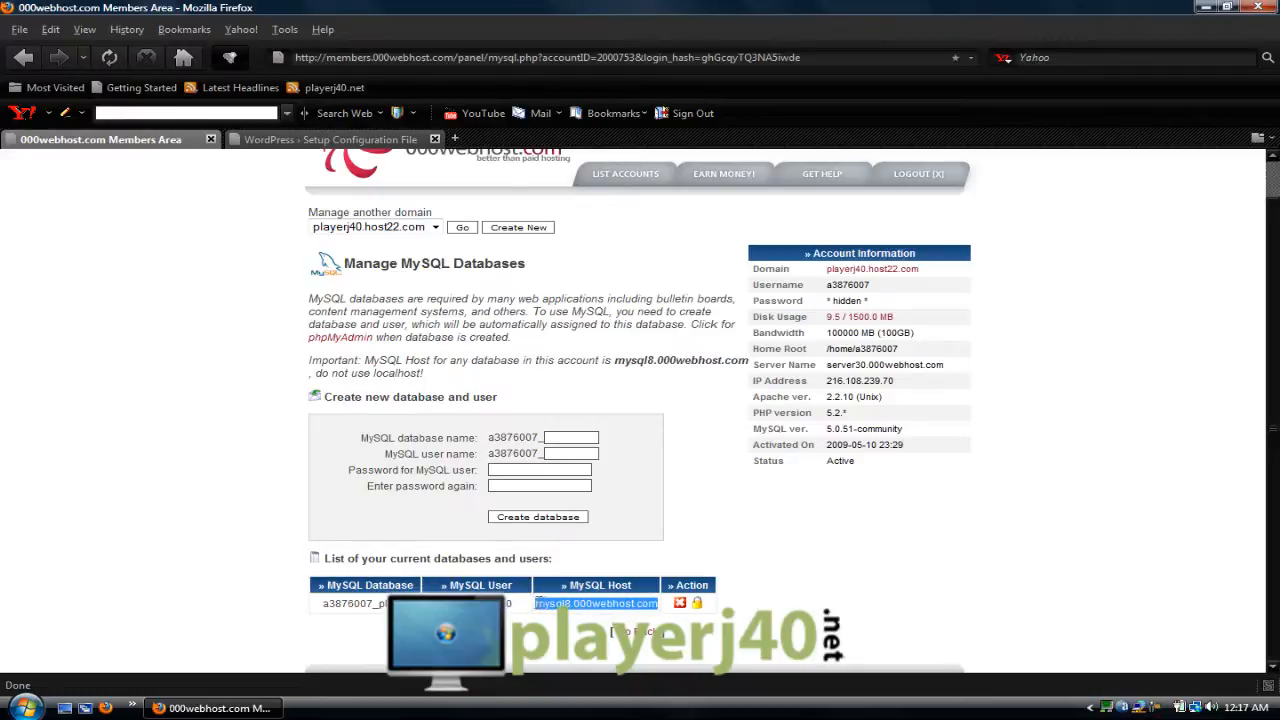
right_click(550, 602)
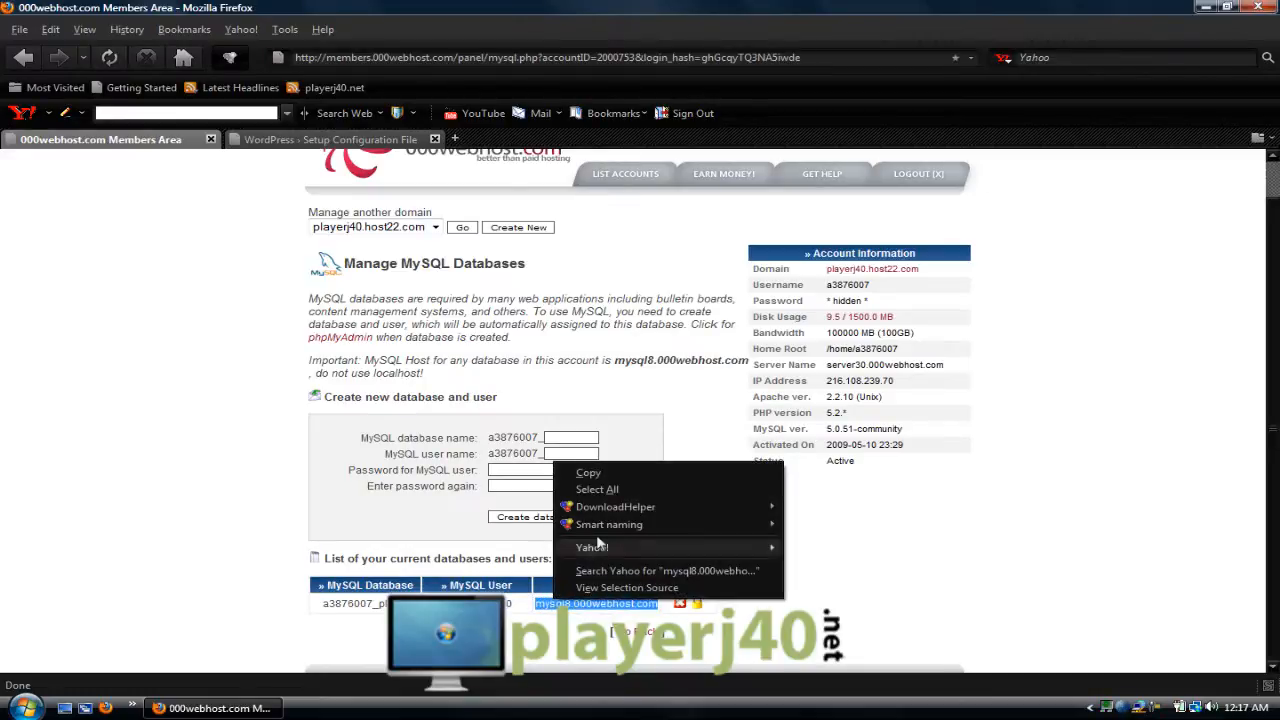
left_click(607, 476)
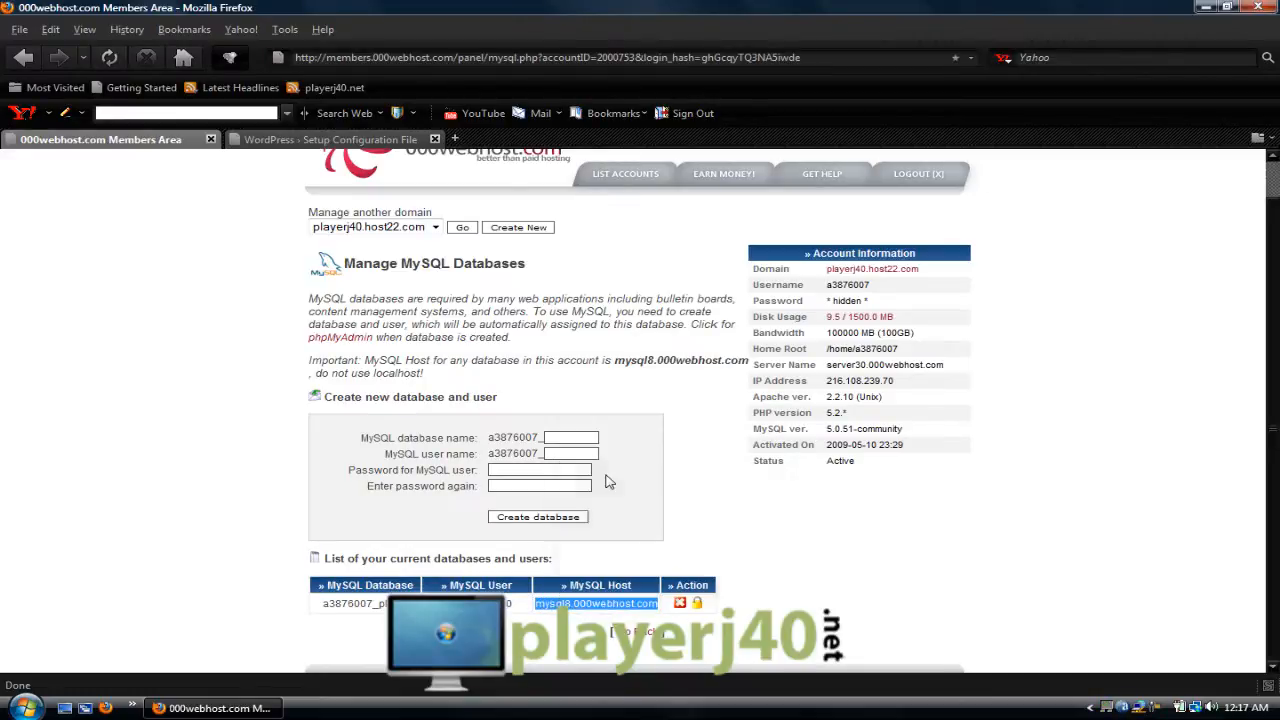
left_click(338, 140)
left_click(511, 458)
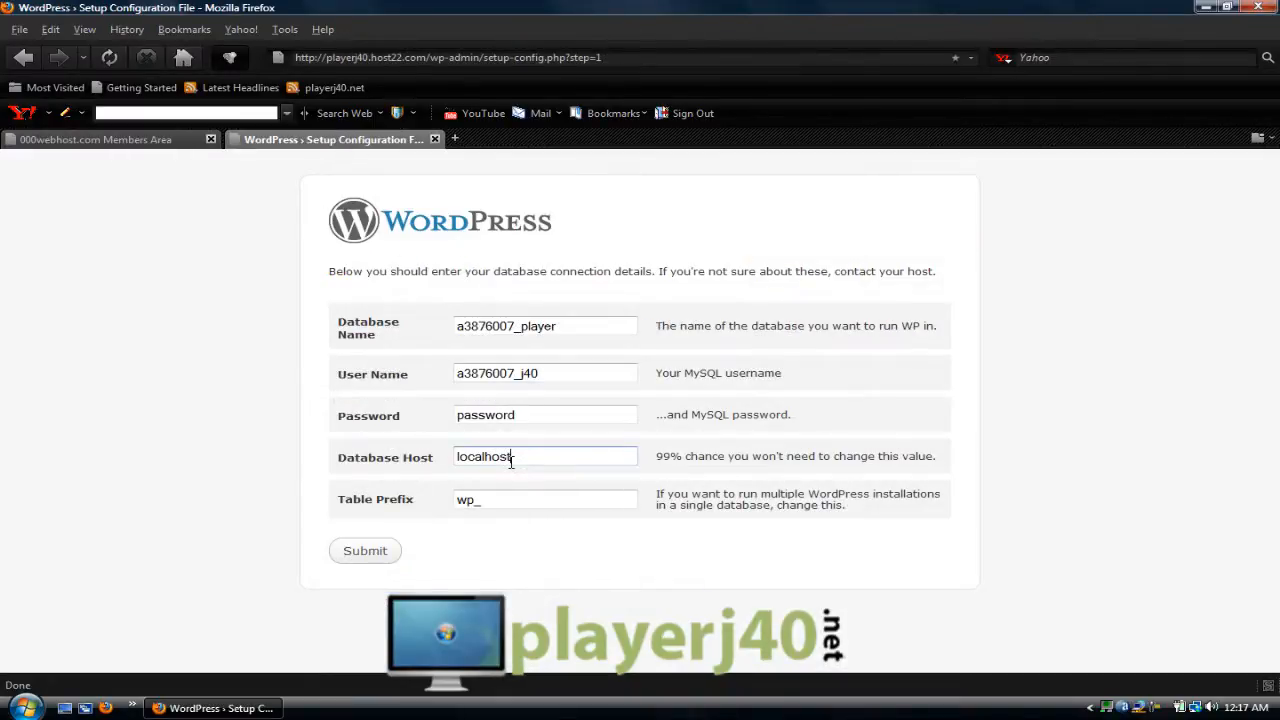
left_click_drag(515, 458, 443, 457)
right_click(485, 460)
left_click(537, 525)
left_click(383, 550)
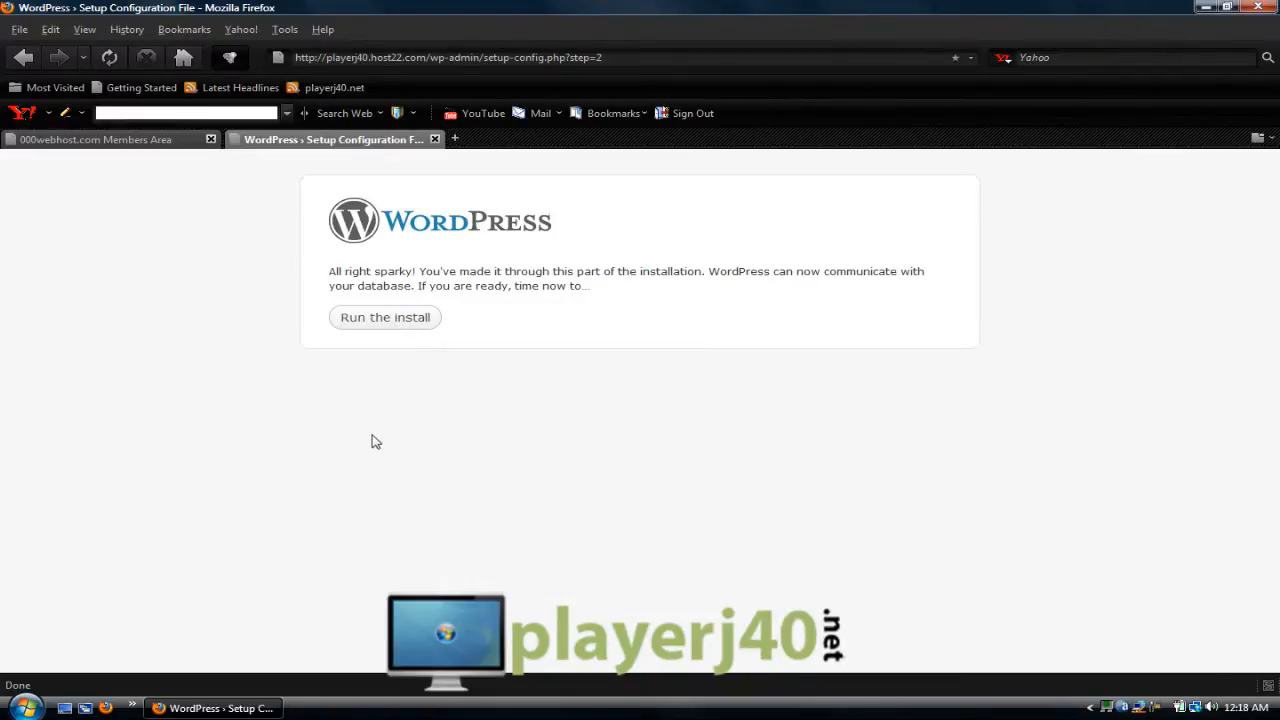
left_click(372, 326)
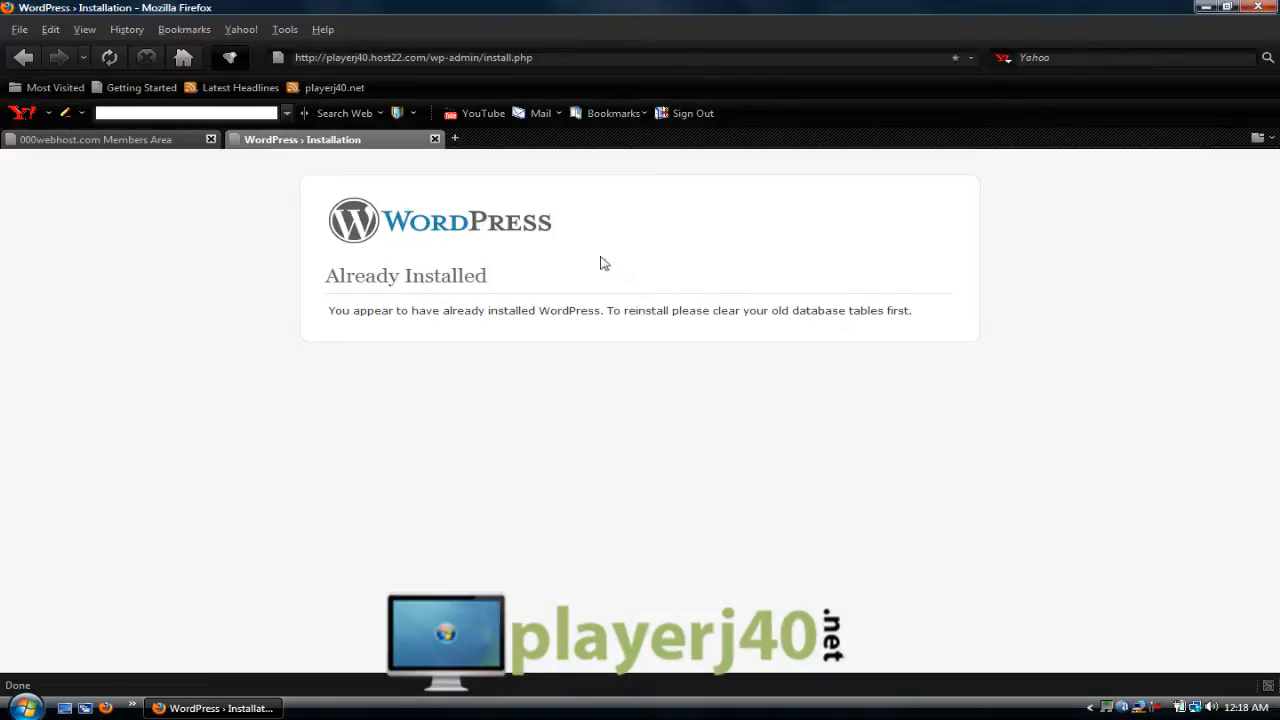
left_click(543, 57)
left_click(543, 57)
key("BackSpace")
key("BackSpace")
key("BackSpace")
key("BackSpace")
key("BackSpace")
key("BackSpace")
key("BackSpace")
key("BackSpace")
key("BackSpace")
key("BackSpace")
key("BackSpace")
key("BackSpace")
key("BackSpace")
key("BackSpace")
key("BackSpace")
key("BackSpace")
key("BackSpace")
key("BackSpace")
key("BackSpace")
key("BackSpace")
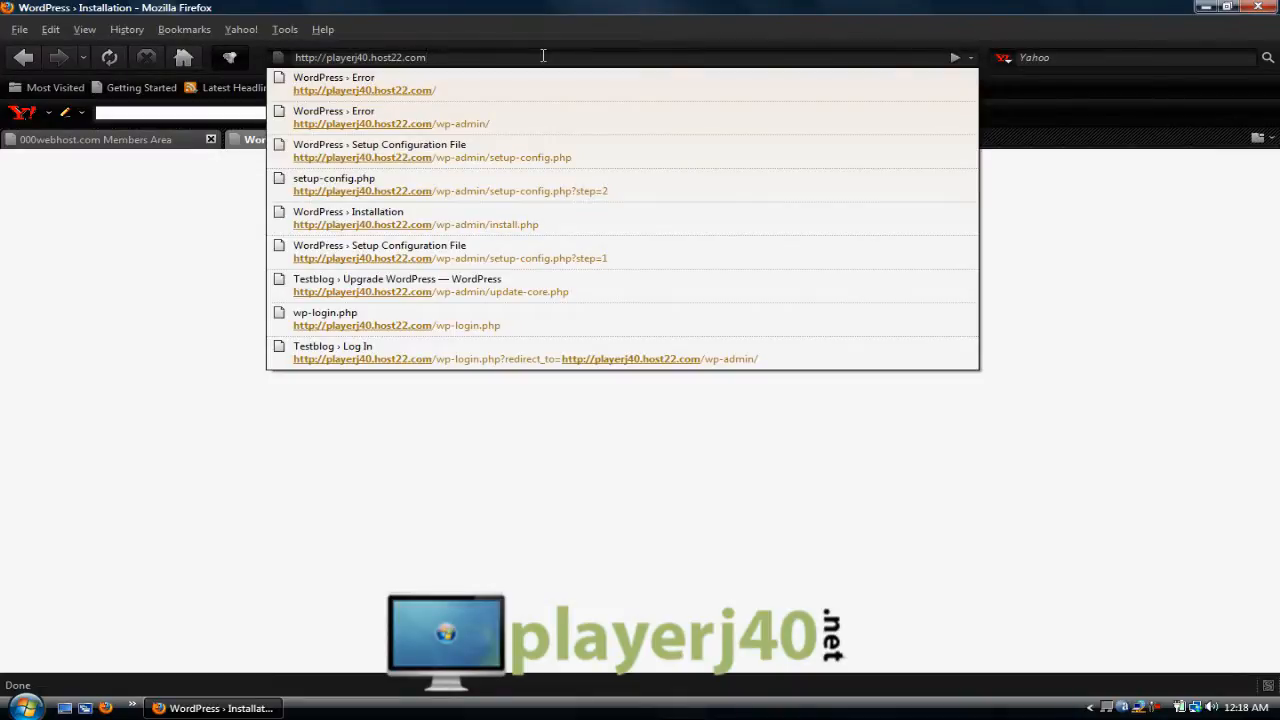
key("Return")
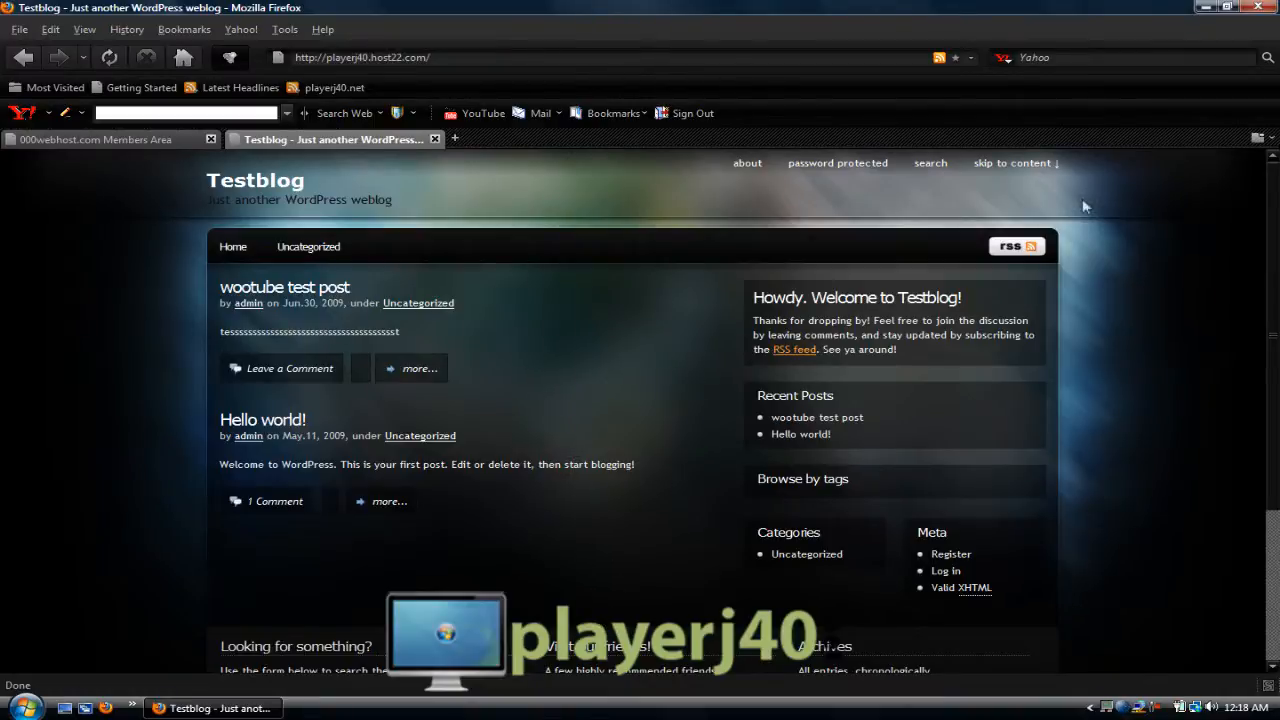
left_click_drag(1271, 231, 1274, 420)
Examine the MySQL database and user names in the hosting account's list of current databases
left_click(122, 145)
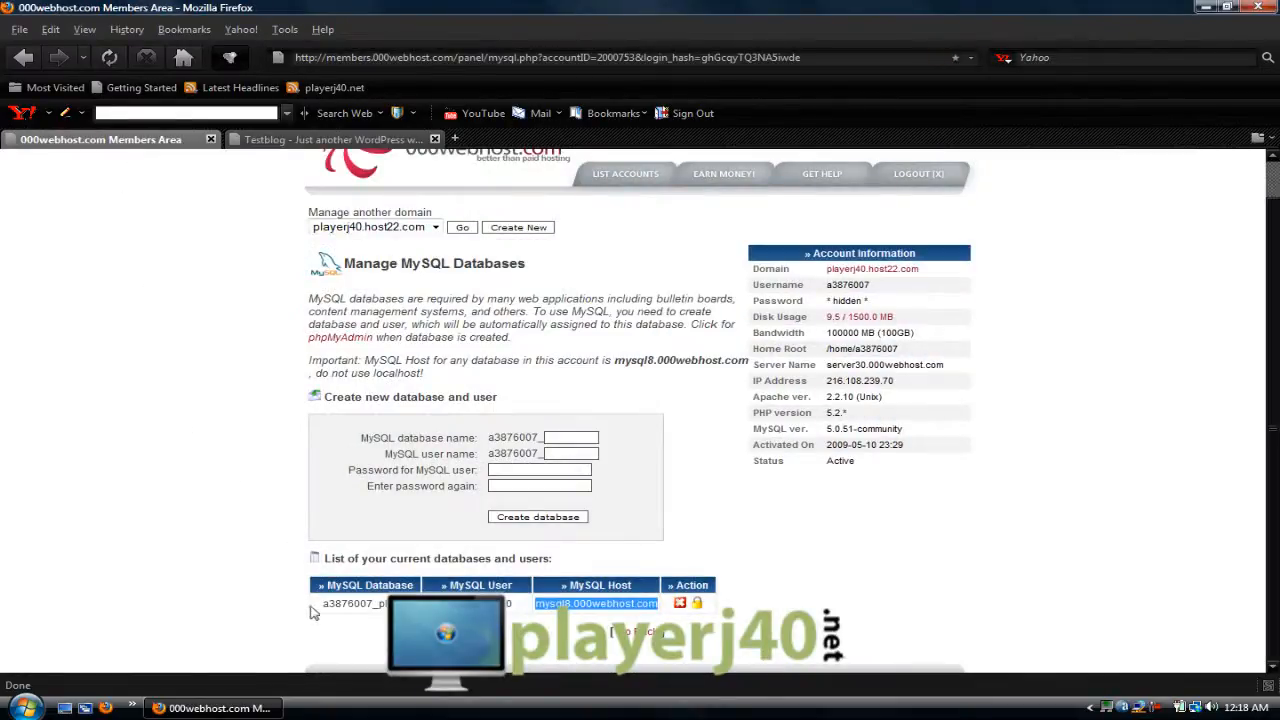
left_click_drag(324, 603, 418, 603)
left_click(418, 603)
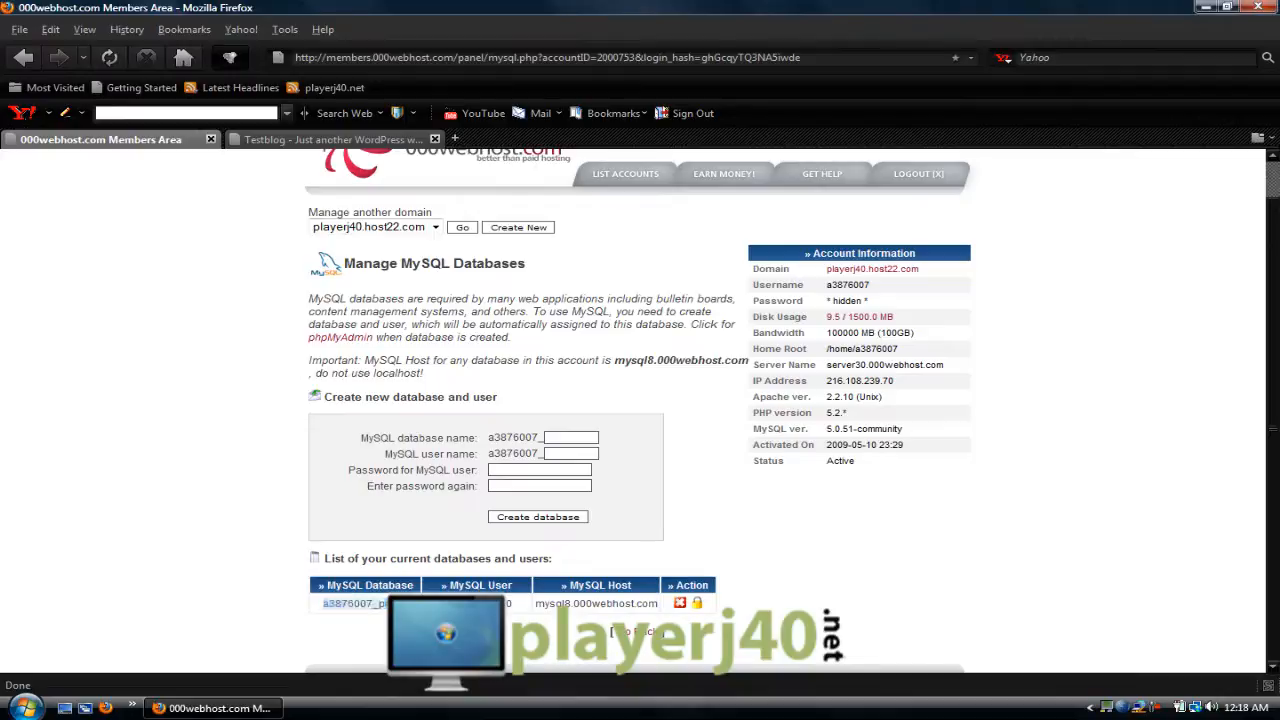
left_click_drag(445, 603, 528, 612)
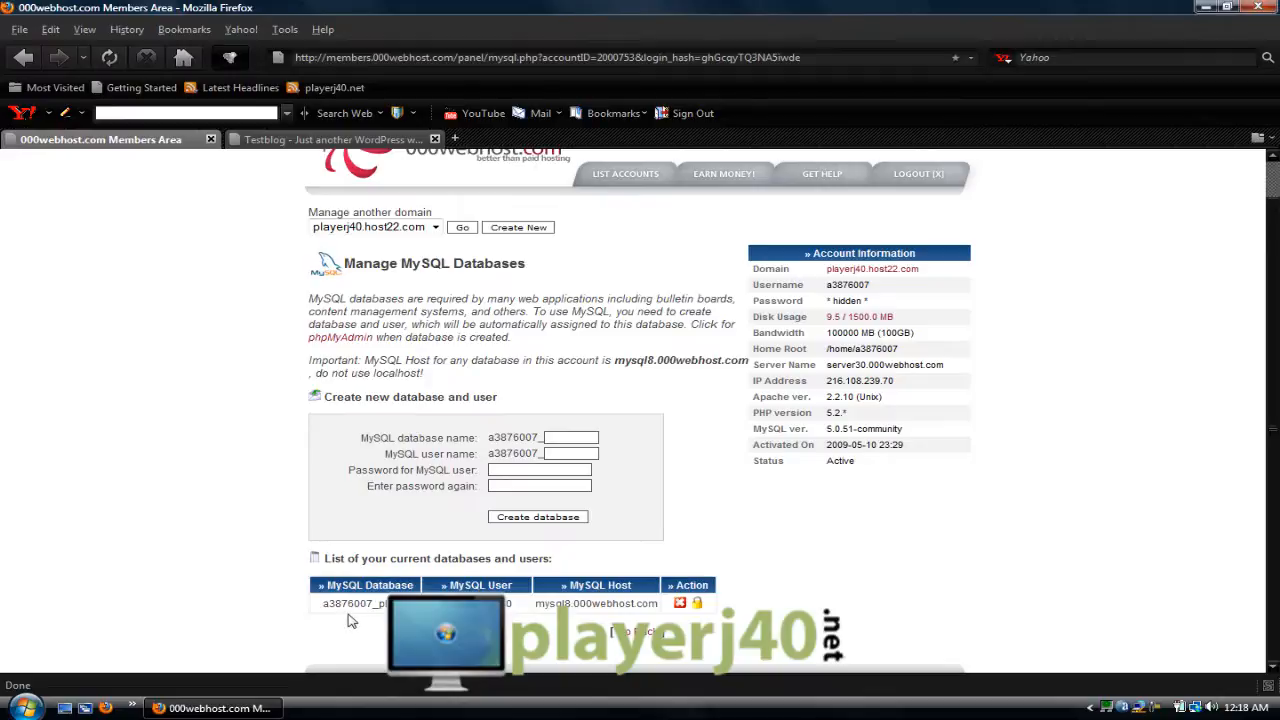
Open the site's WordPress database in phpMyAdmin from the hosting control panel and bring up its import form
left_click(24, 58)
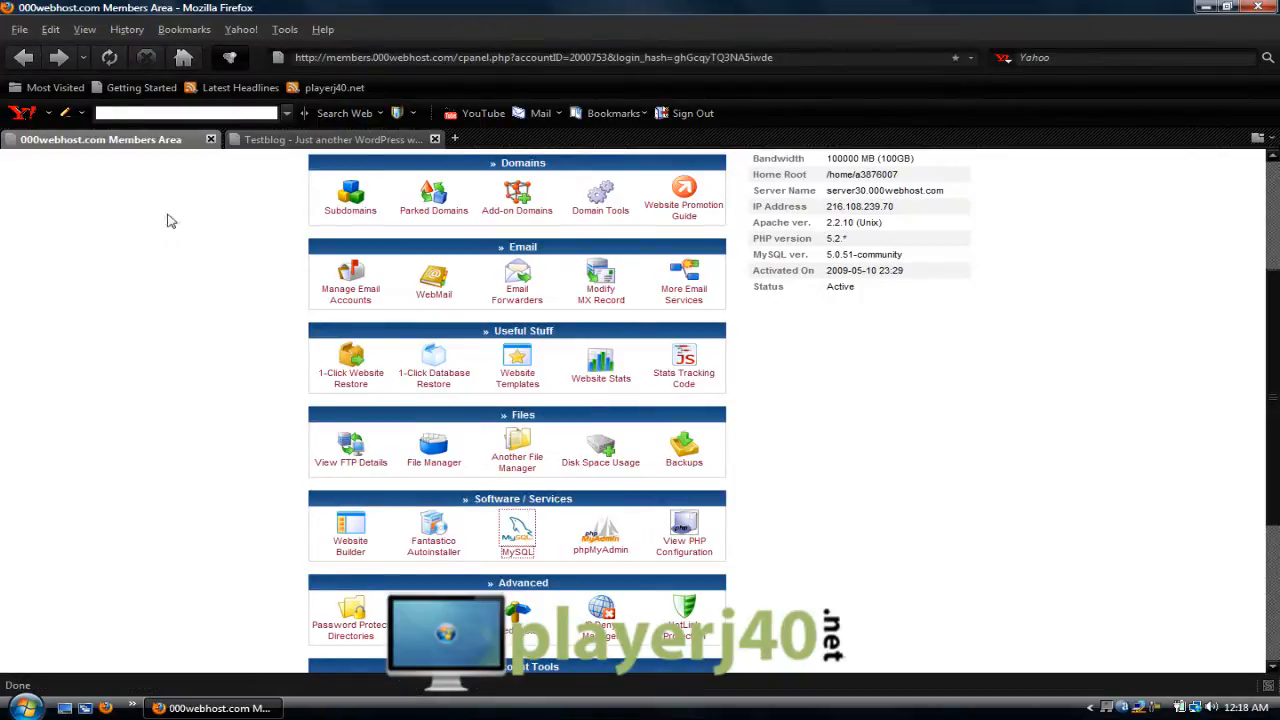
left_click(518, 540)
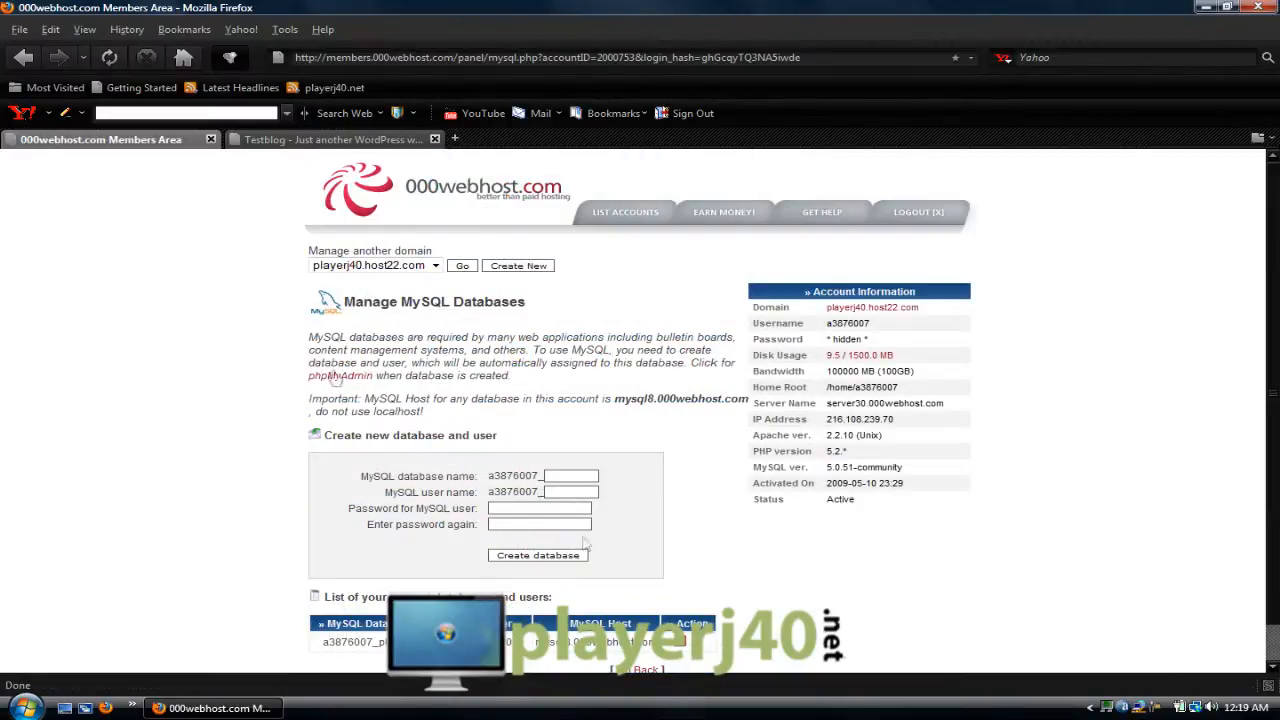
left_click(23, 57)
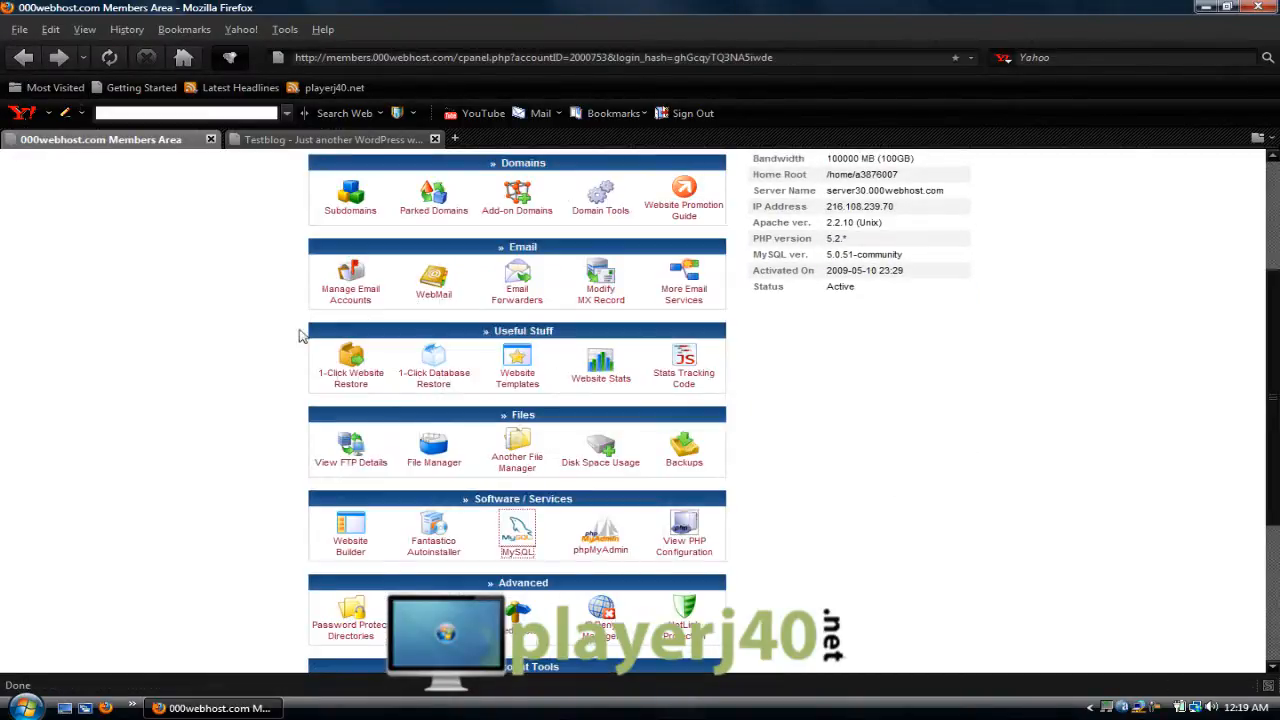
left_click(584, 548)
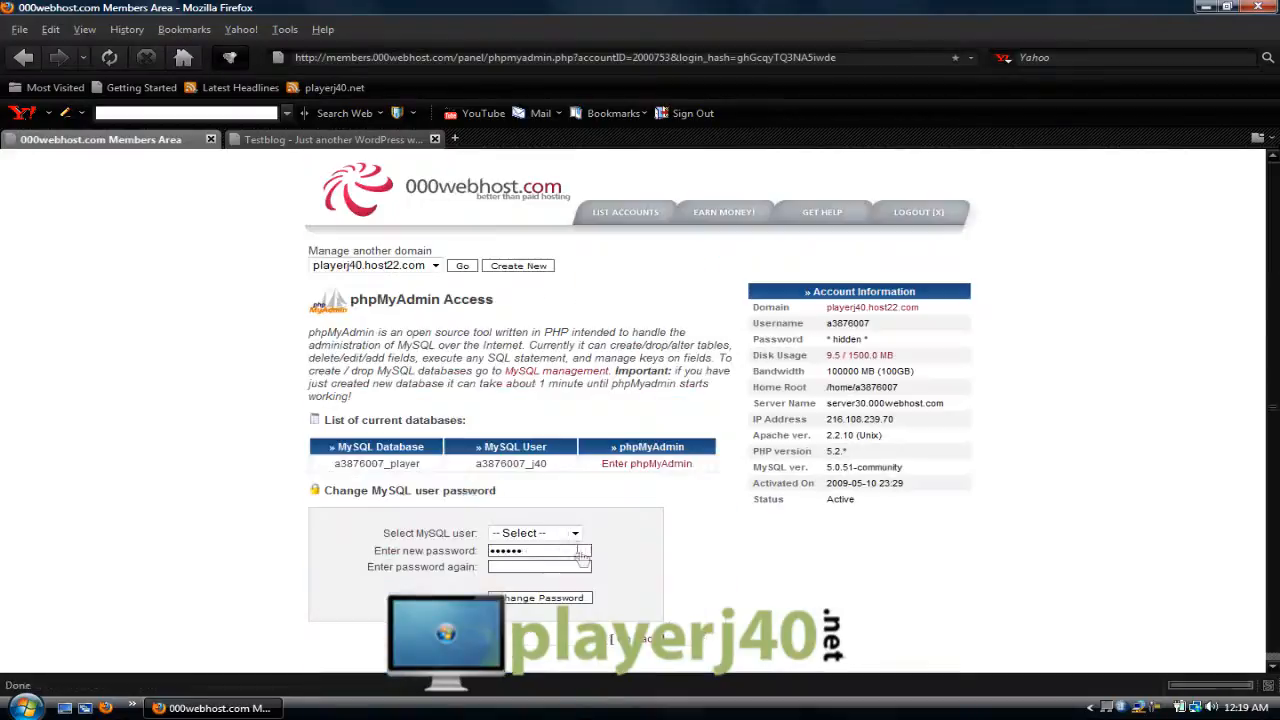
left_click(646, 465)
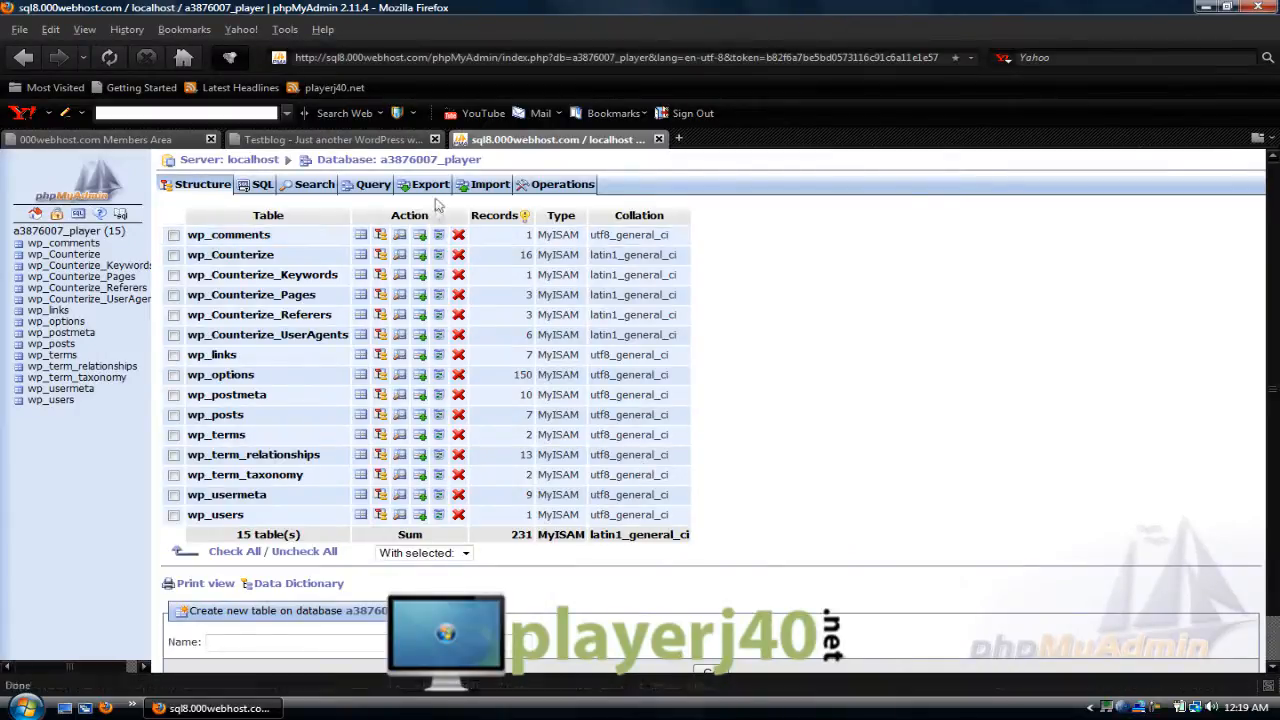
left_click(486, 184)
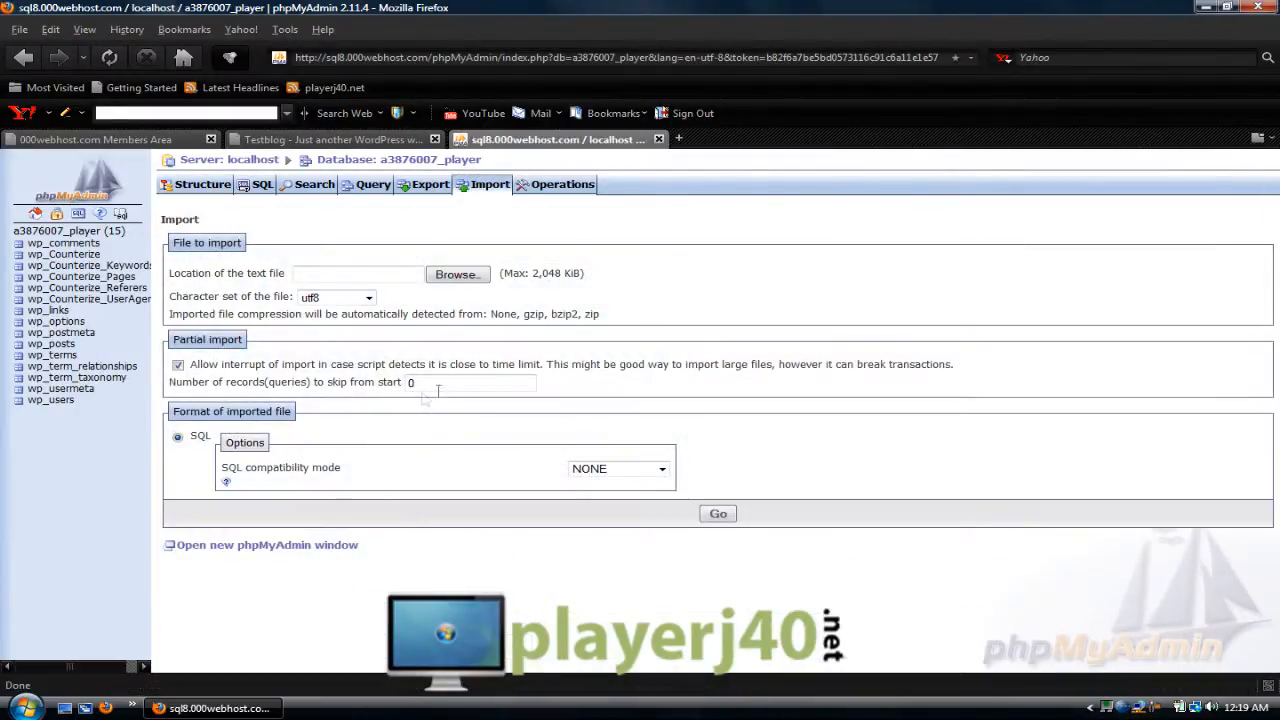